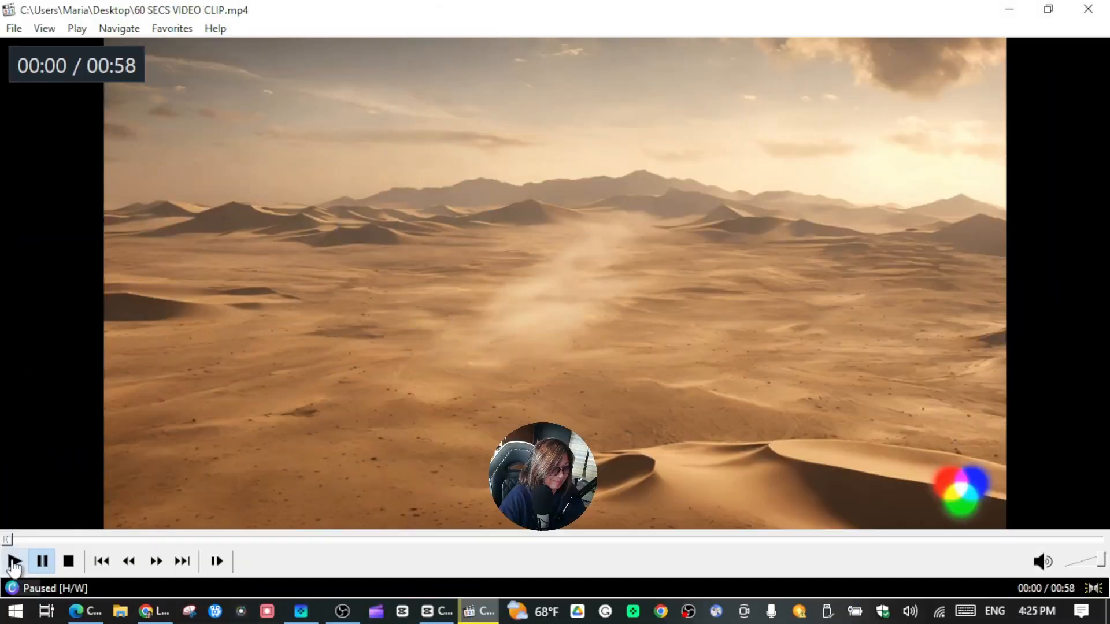
Play the first few seconds of 60 SECS VIDEO CLIP.mp4 and pause the playback
left_click(15, 561)
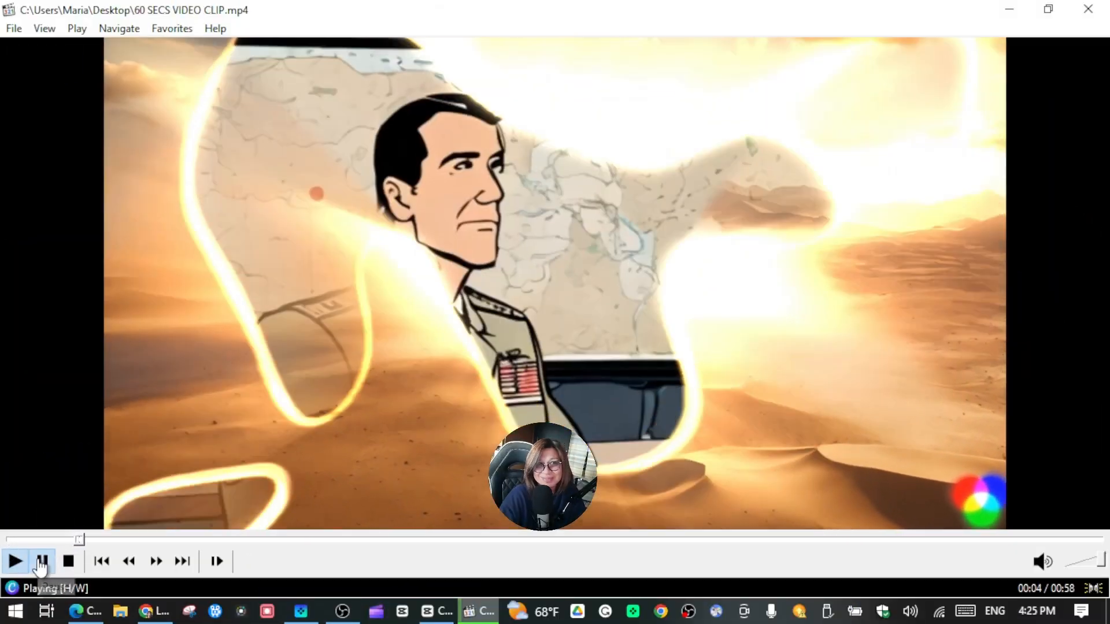
left_click(40, 561)
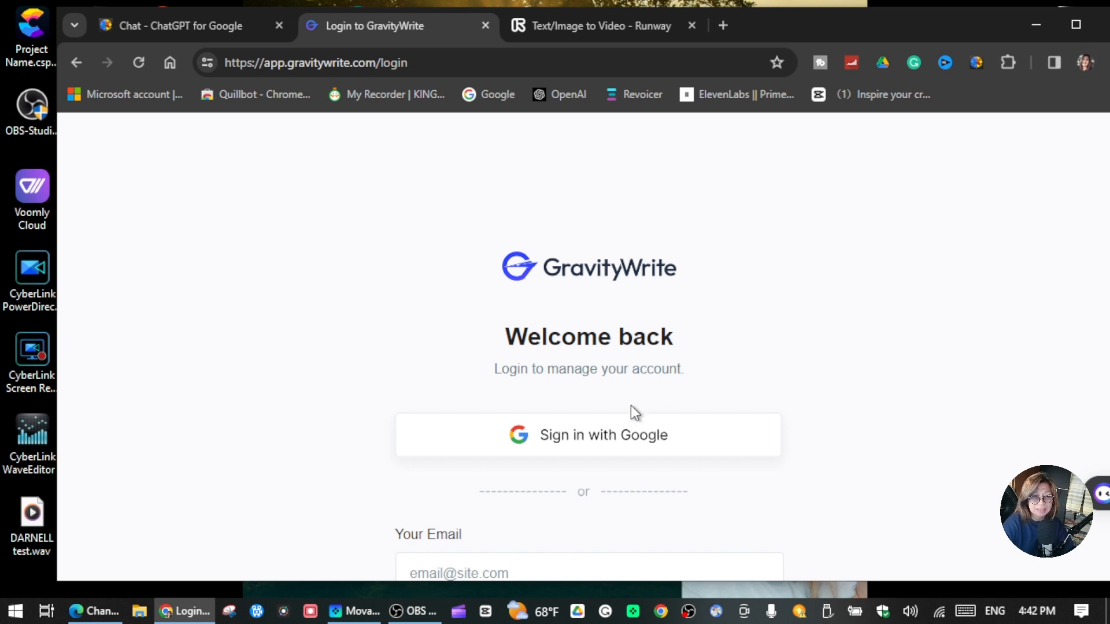
Sign in to GravityWrite in the browser with the Google account and maximize the browser window
left_click(601, 435)
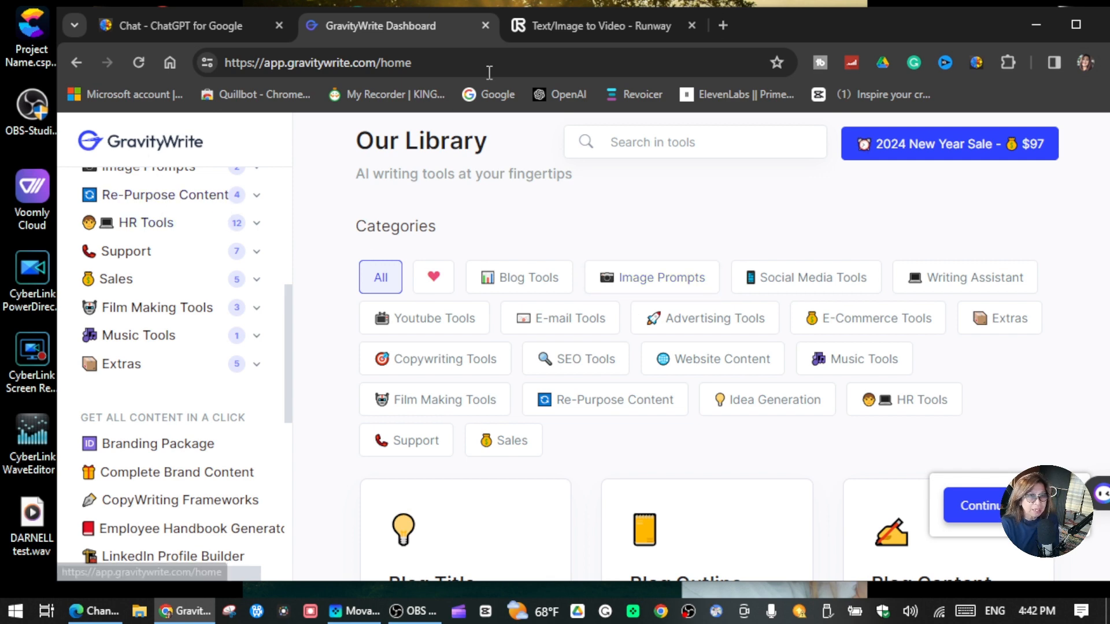
left_click(1072, 25)
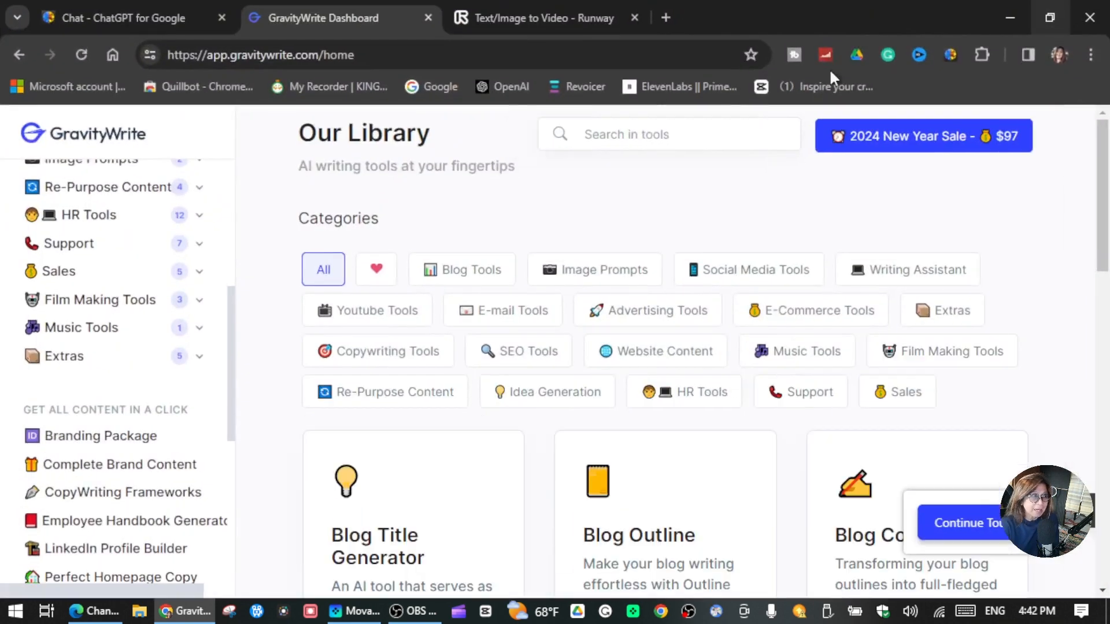
Open the AI Film Script Writer from the Film Making Tools category and dismiss its guided tour
scroll(121, 243, "down", 1)
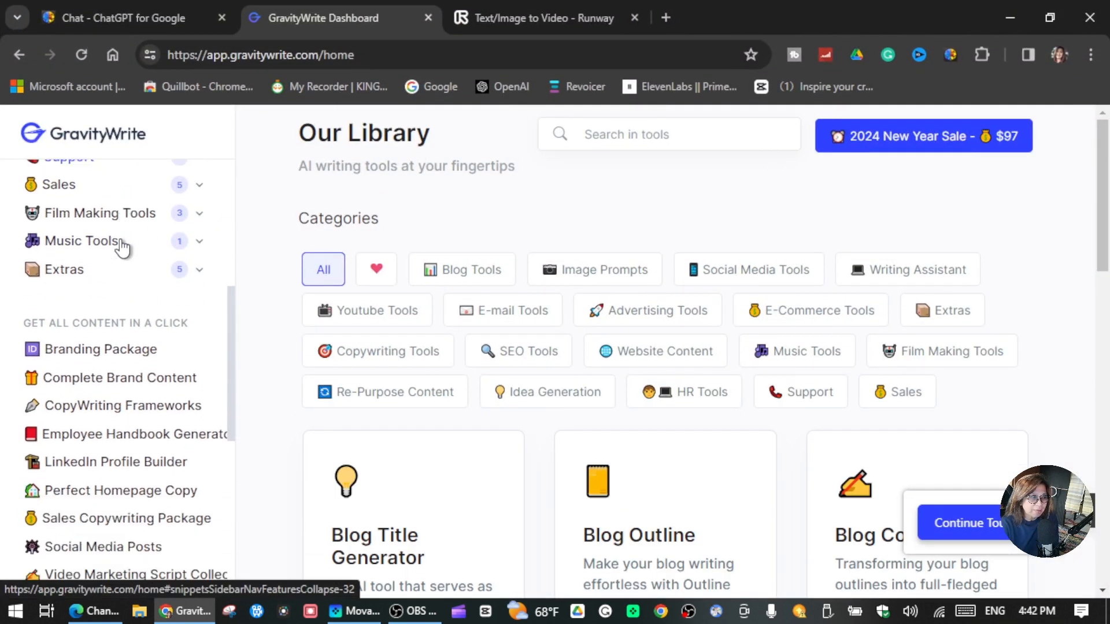
scroll(121, 246, "down", 5)
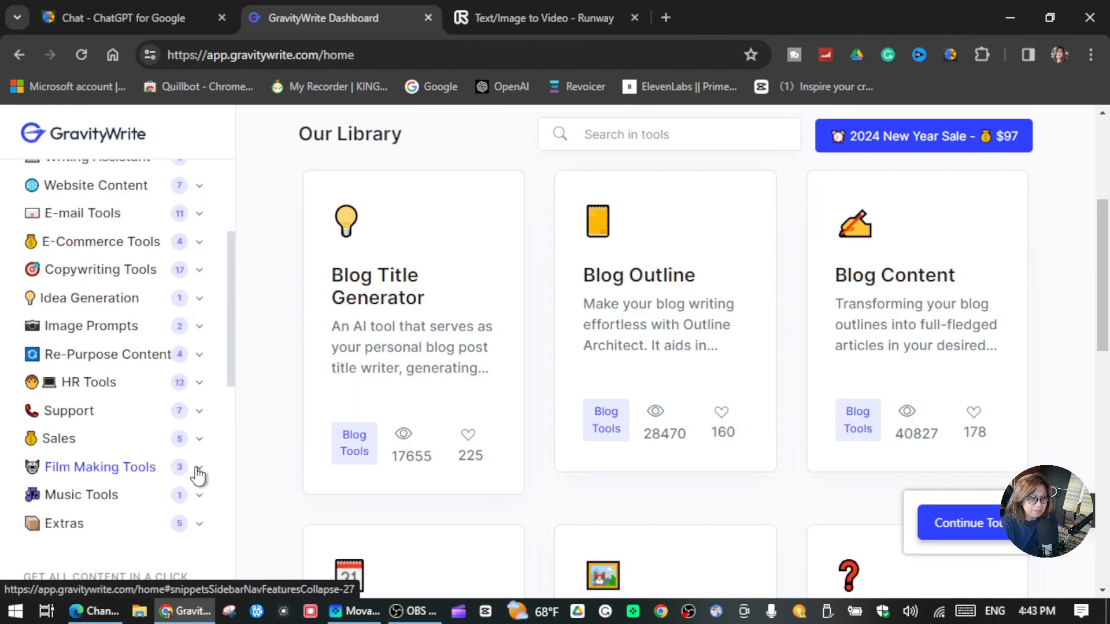
left_click(200, 468)
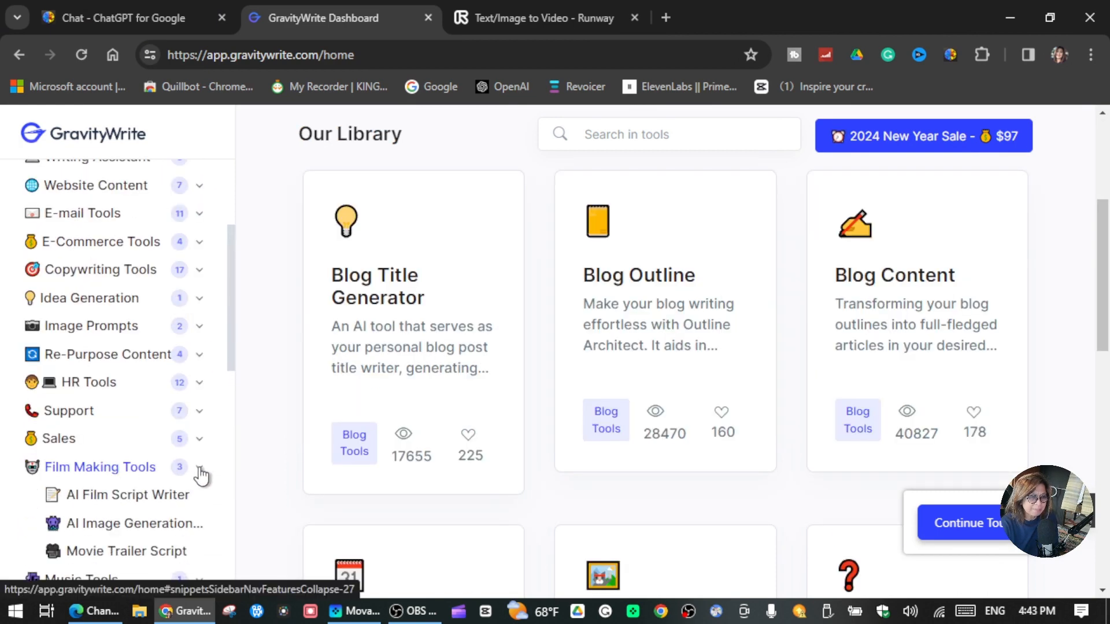
scroll(201, 477, "down", 1)
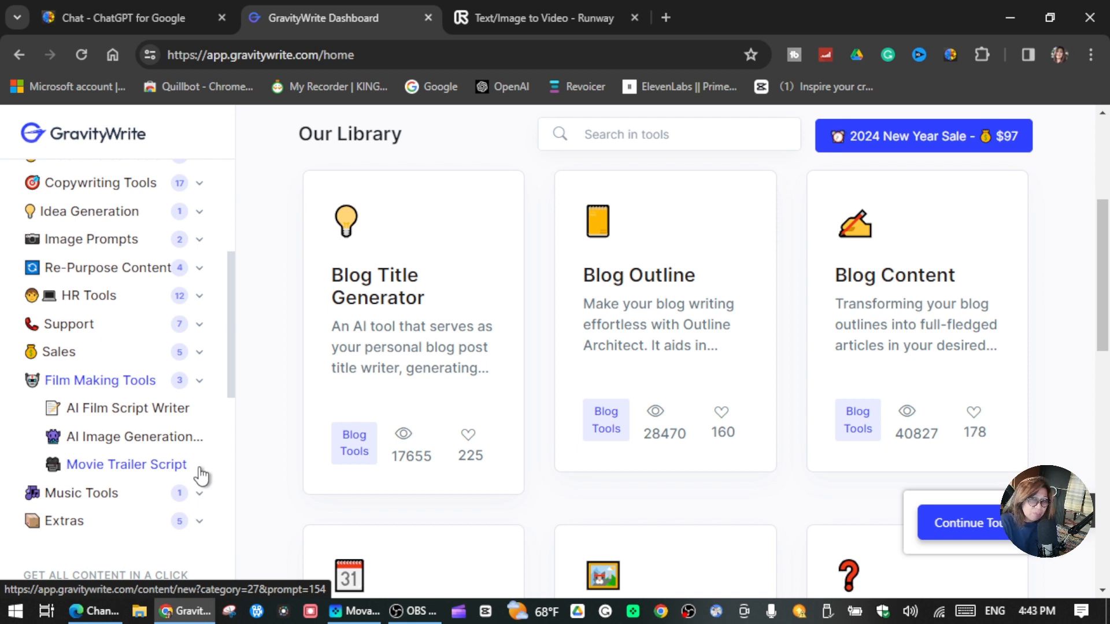
left_click(132, 417)
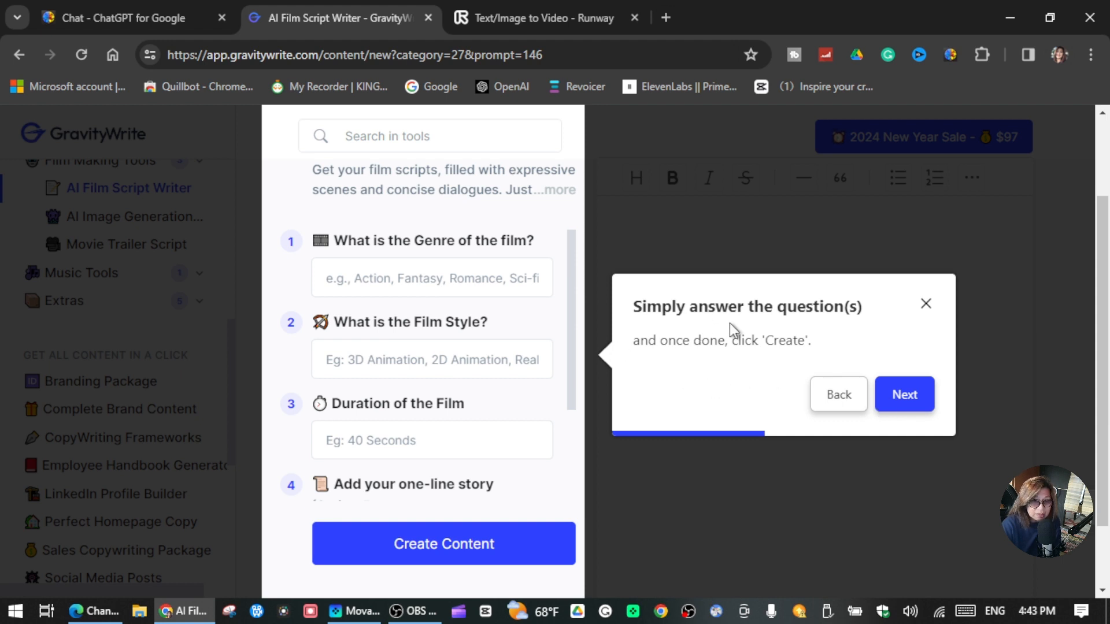
left_click(925, 304)
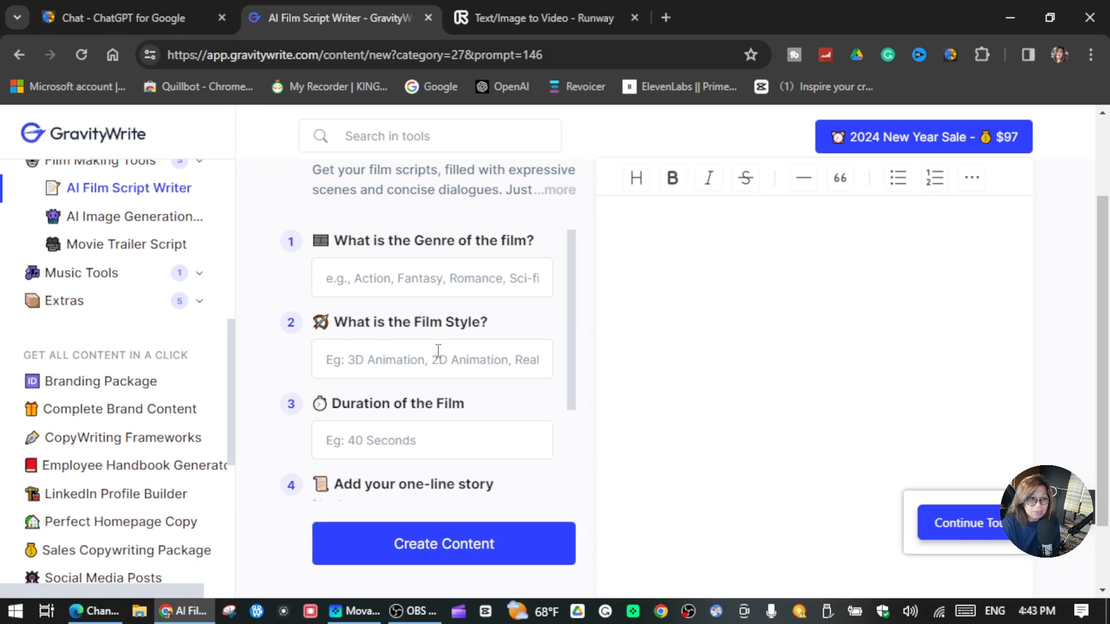
Enter ACTION as the film's genre and 3d as the film style
scroll(428, 351, "up", 1)
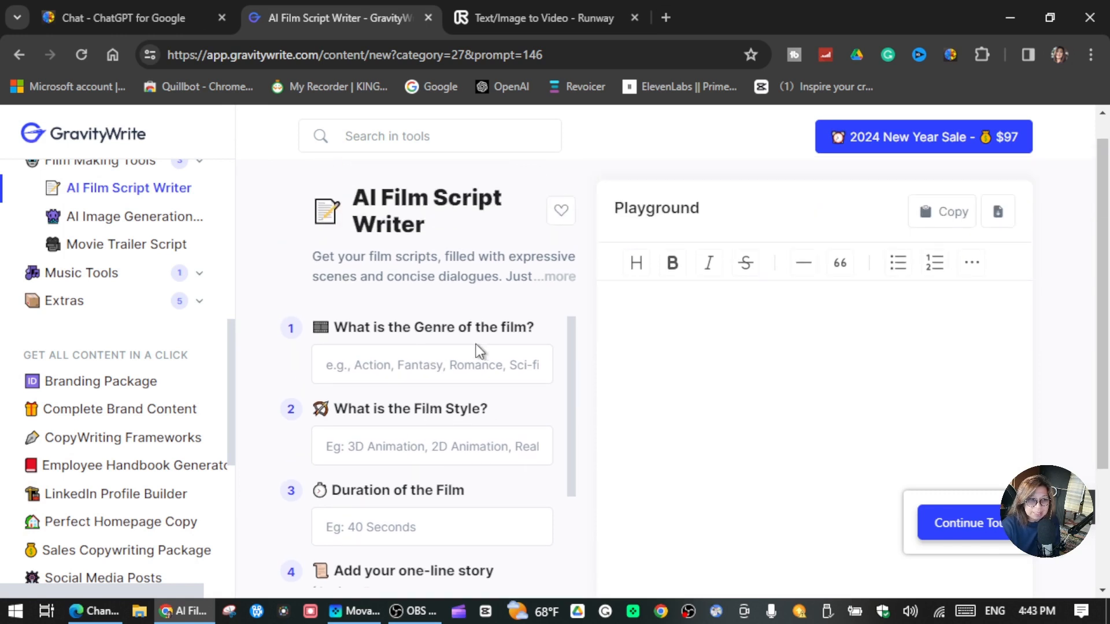
left_click(450, 364)
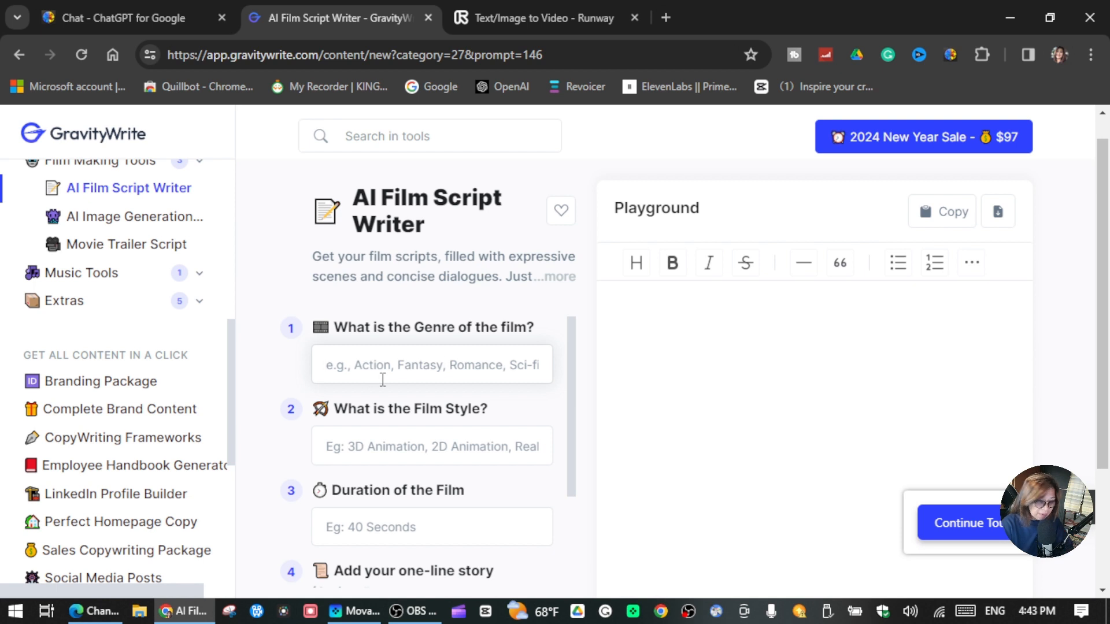
type("AC")
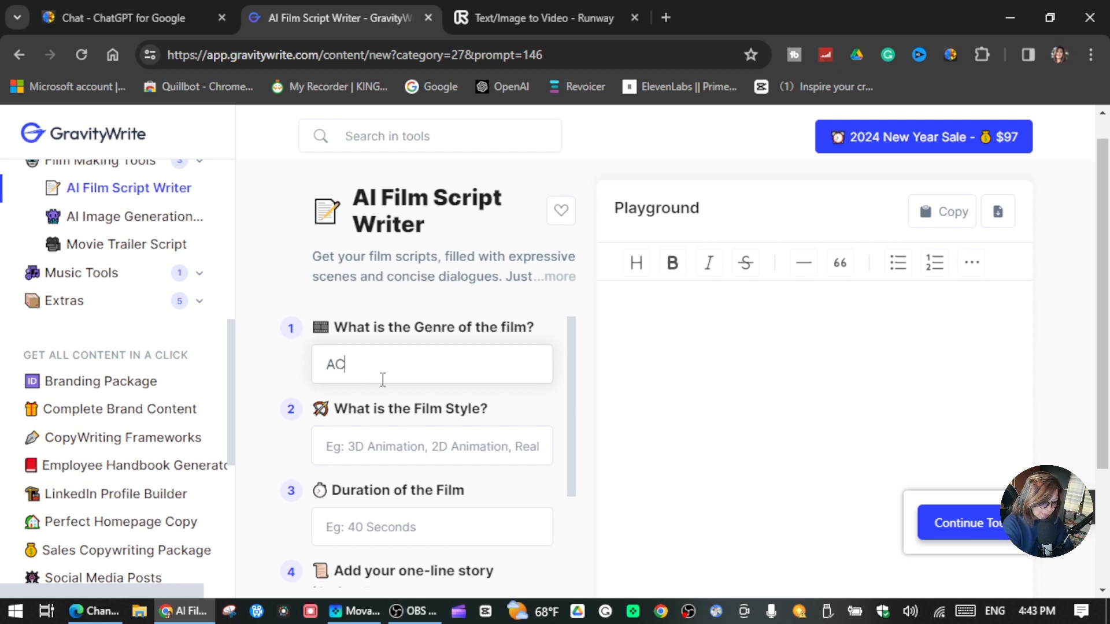
type("TION")
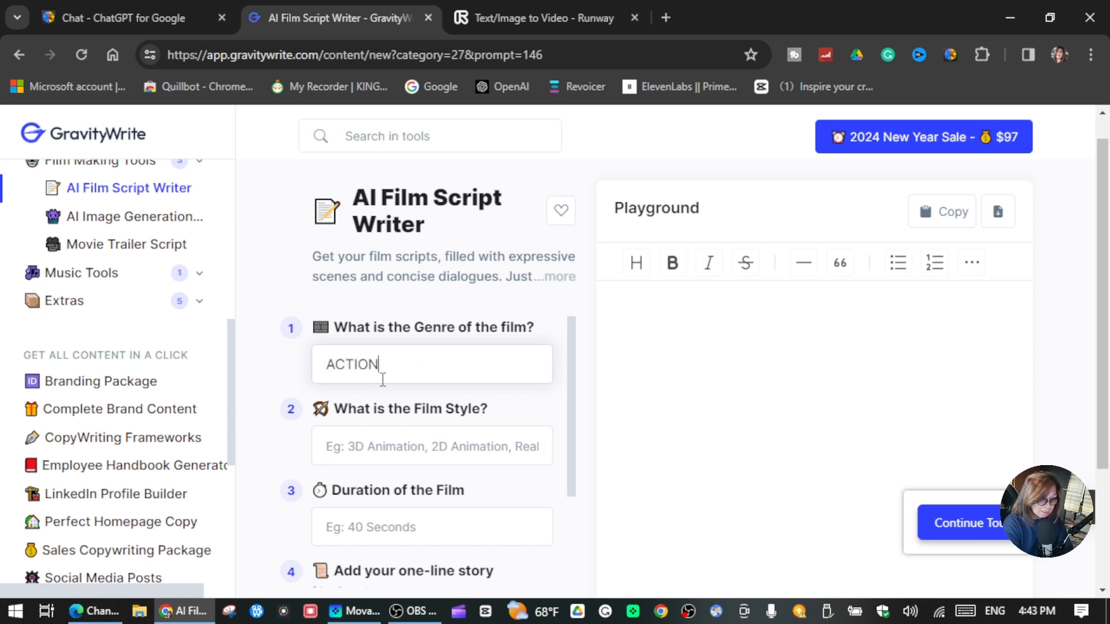
left_click(387, 445)
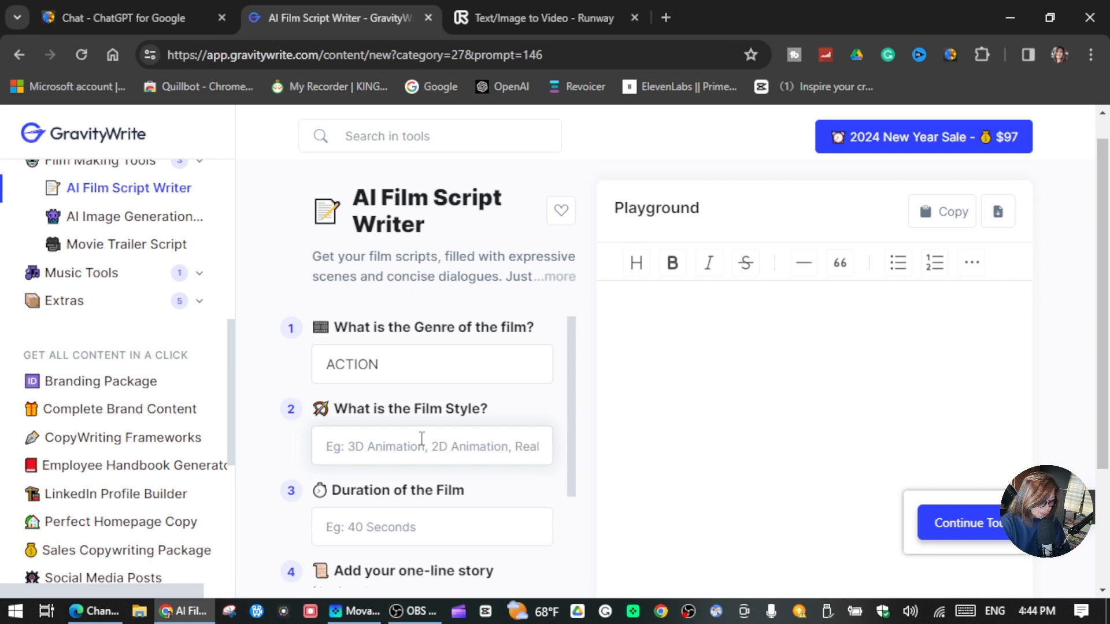
type("3d")
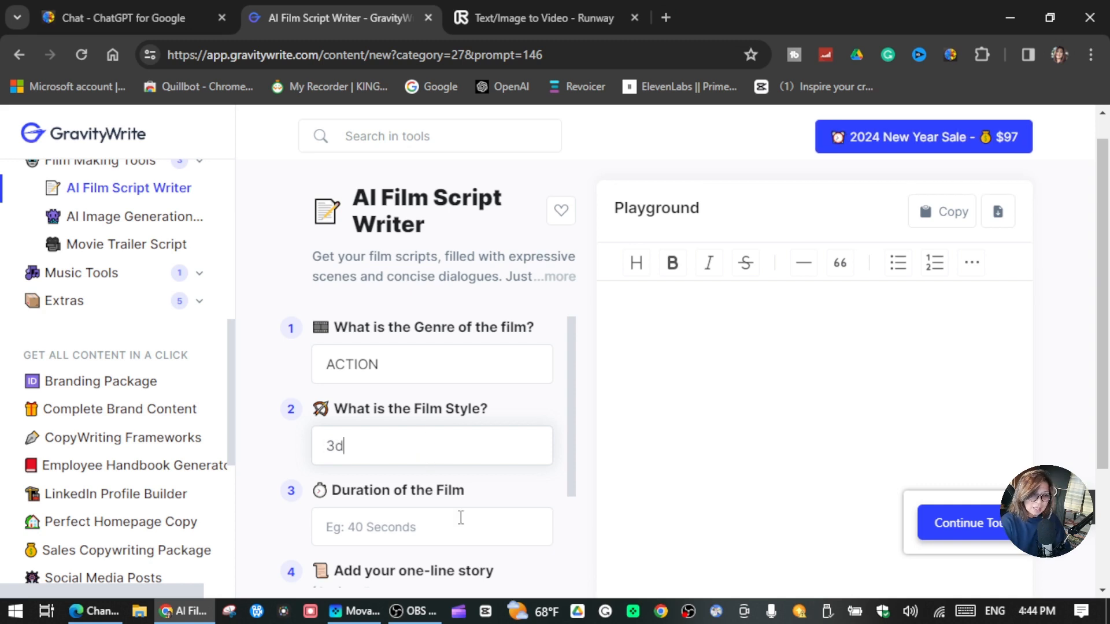
Set the duration of the film to 30
scroll(461, 517, "down", 1)
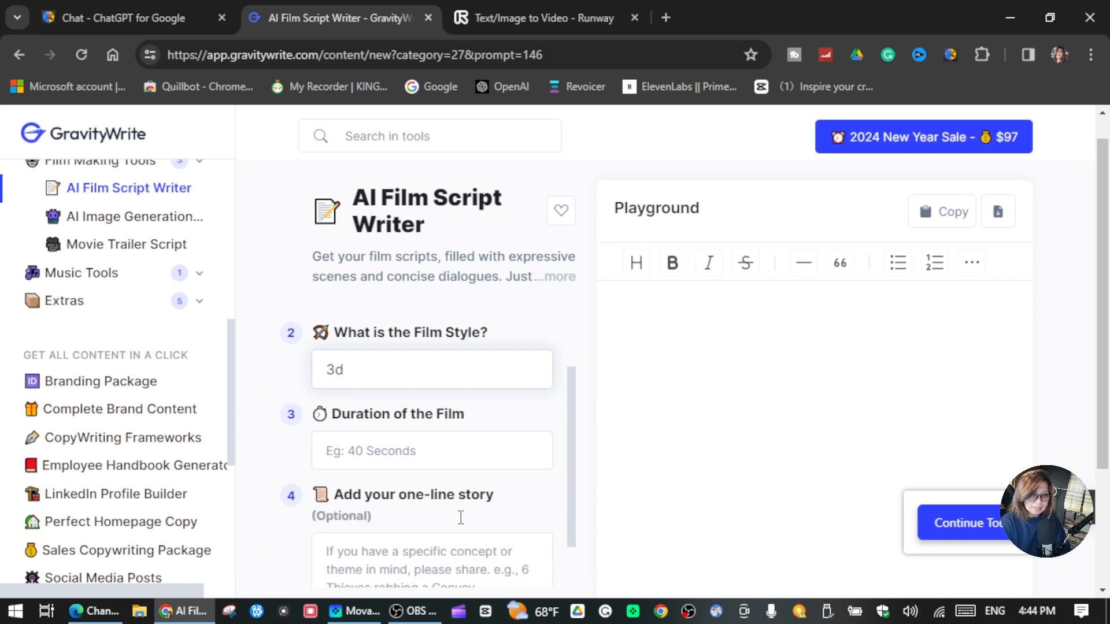
left_click(376, 437)
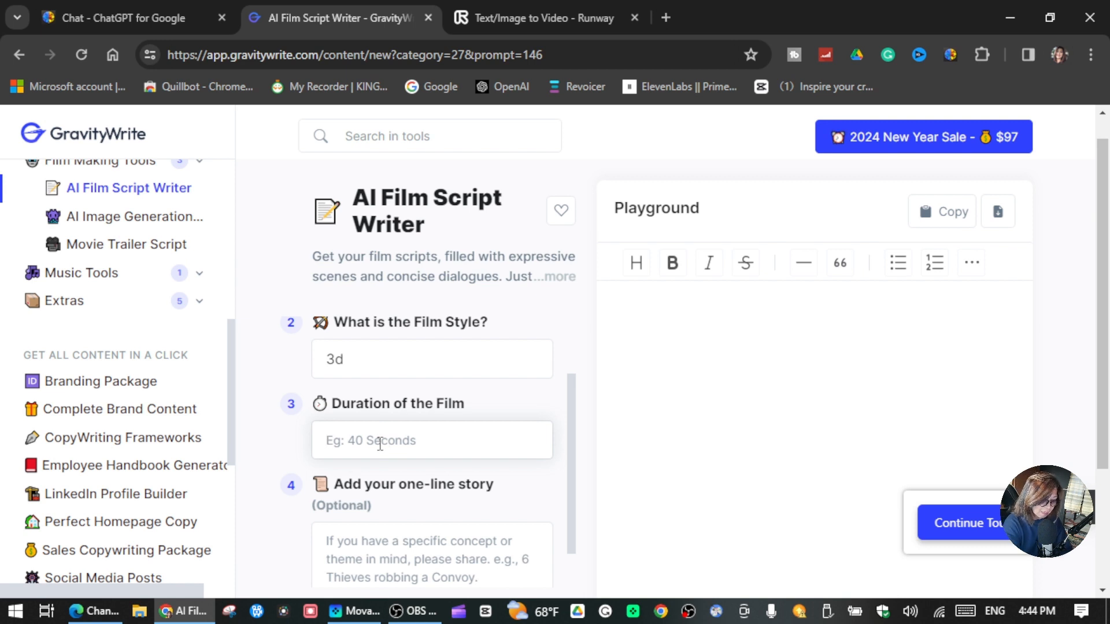
type("3")
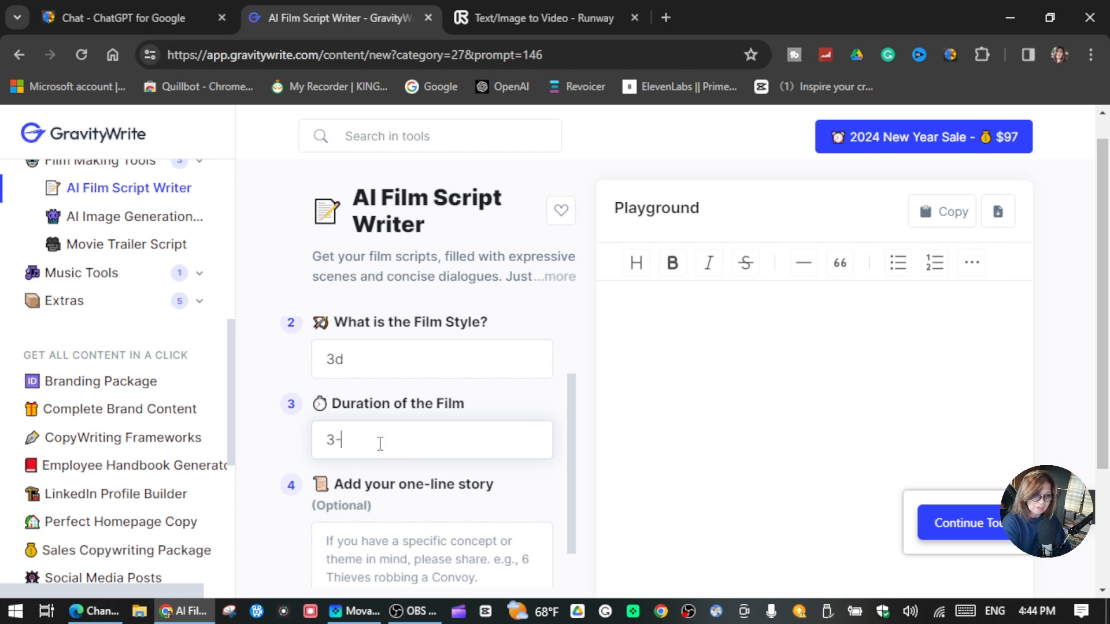
type("0")
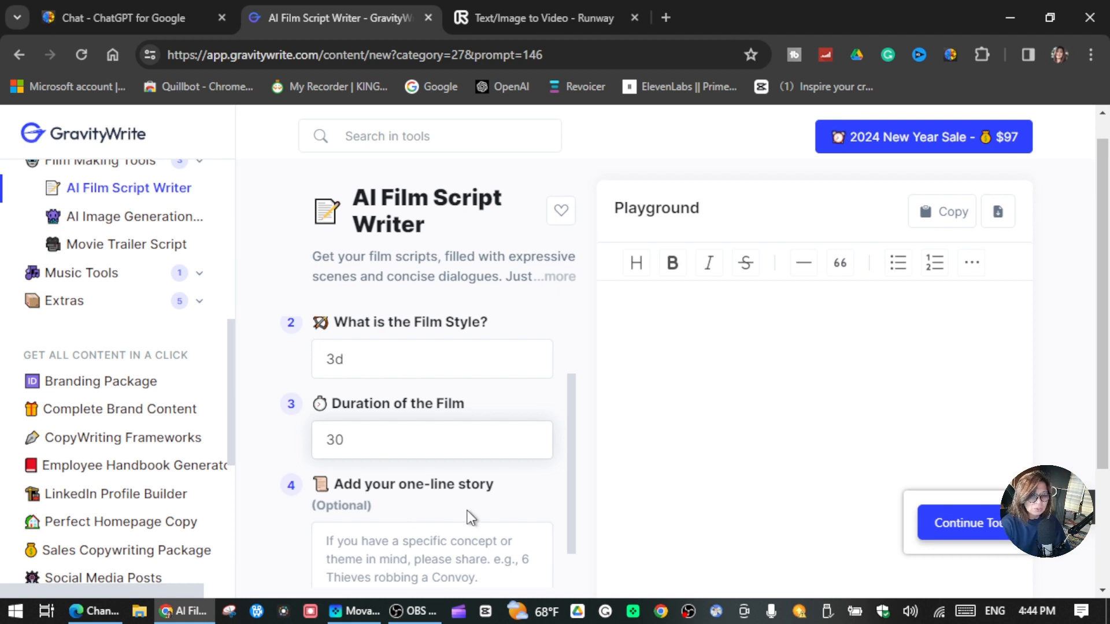
Enter the one-line story "Marines fight with the terrorist" and generate the film script
scroll(467, 511, "down", 1)
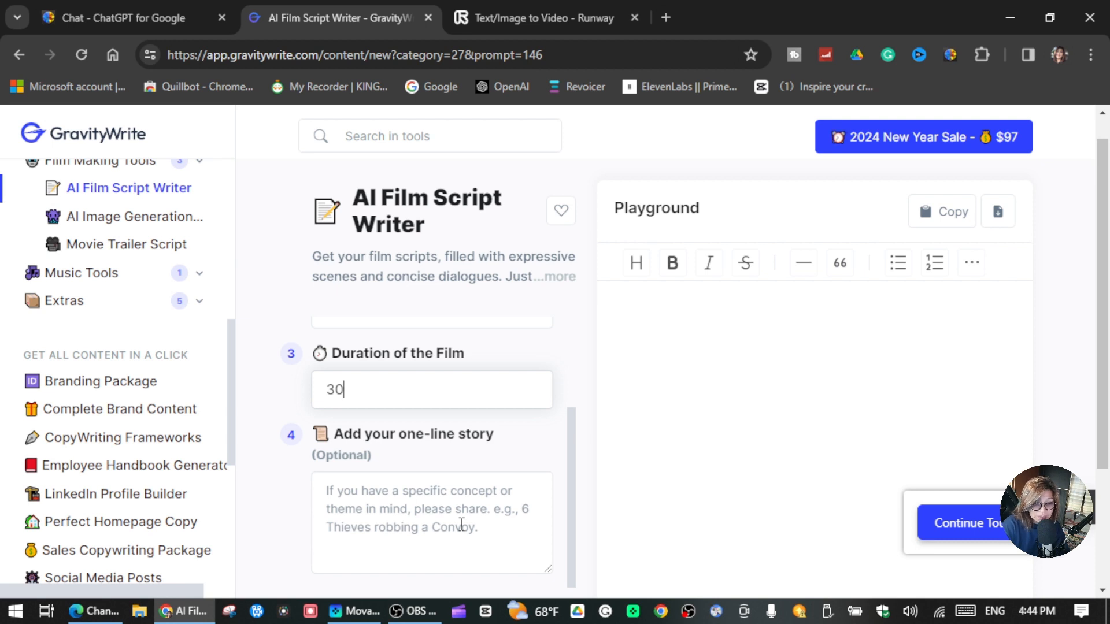
left_click(354, 496)
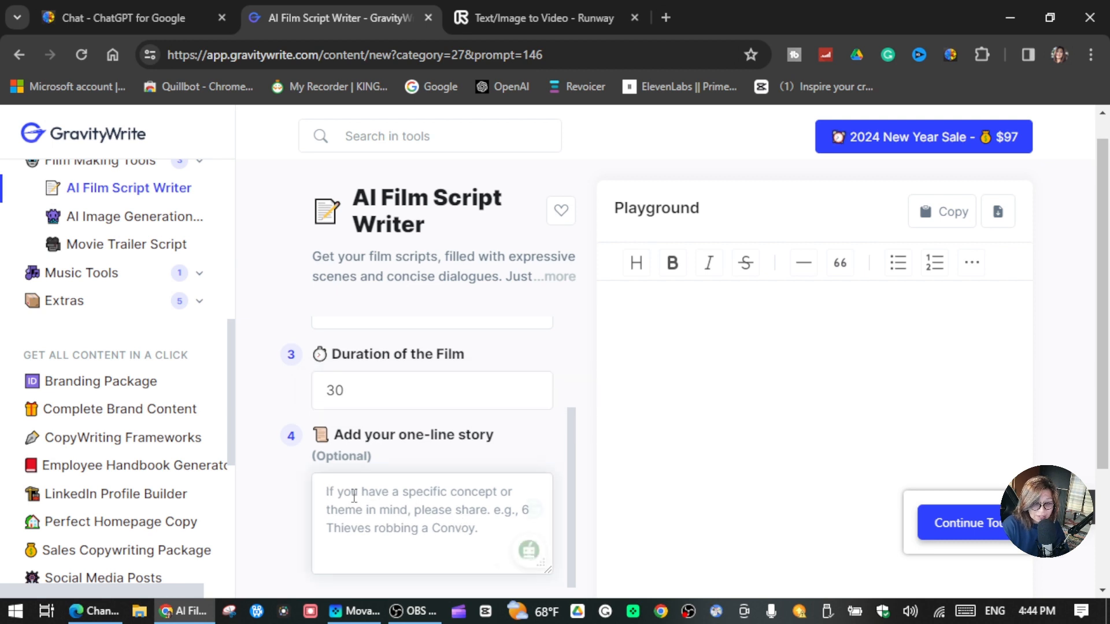
key("Caps_Lock")
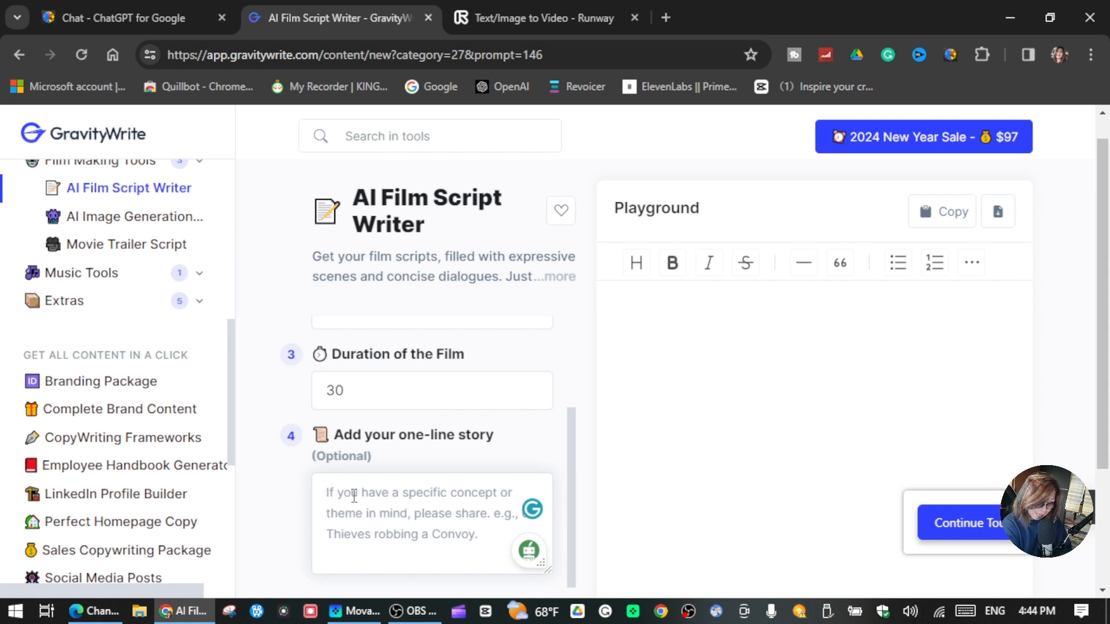
type("Mar")
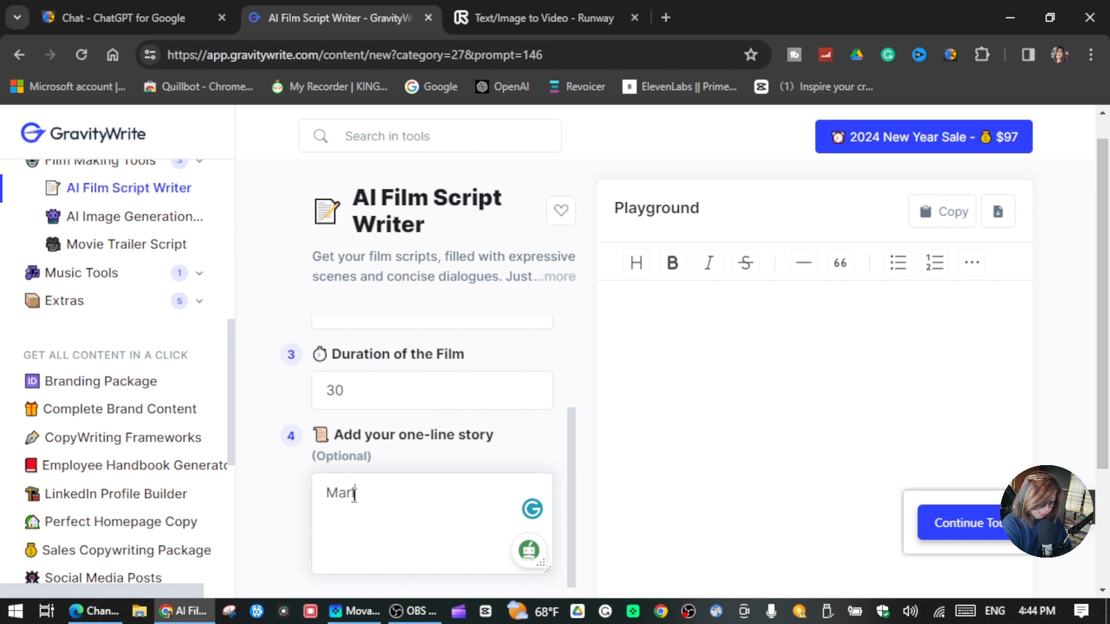
type("ines")
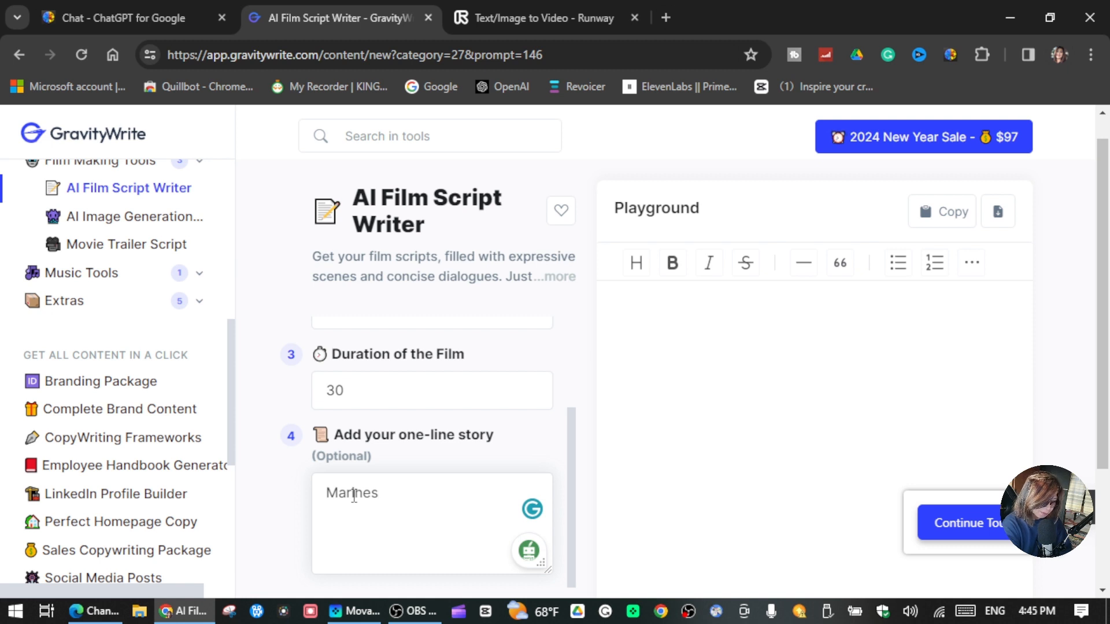
type(" fight w")
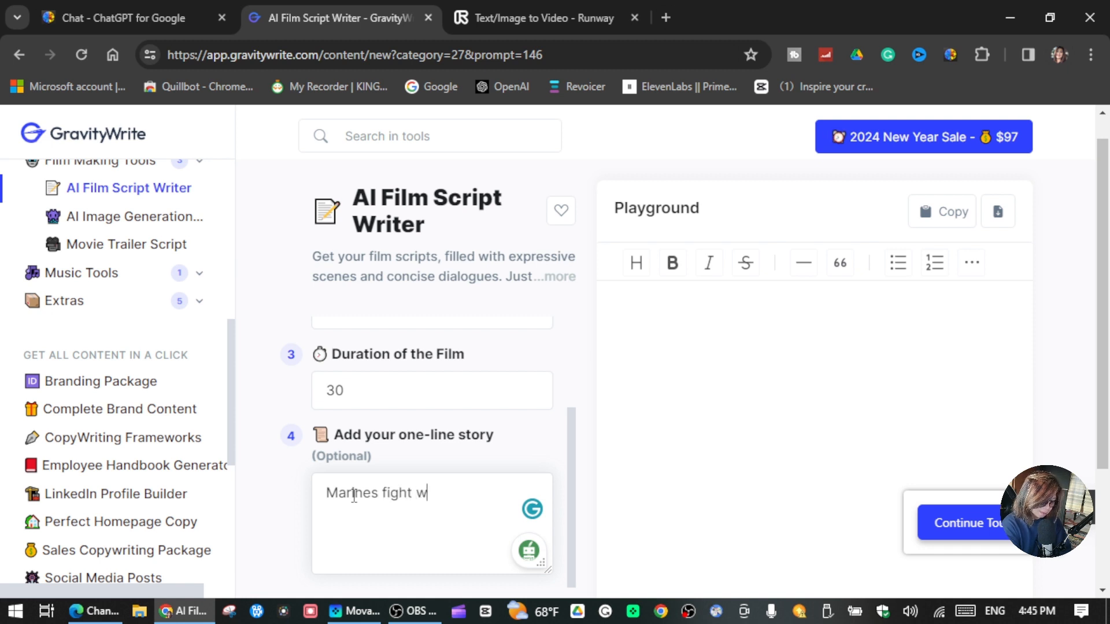
type("itht he te")
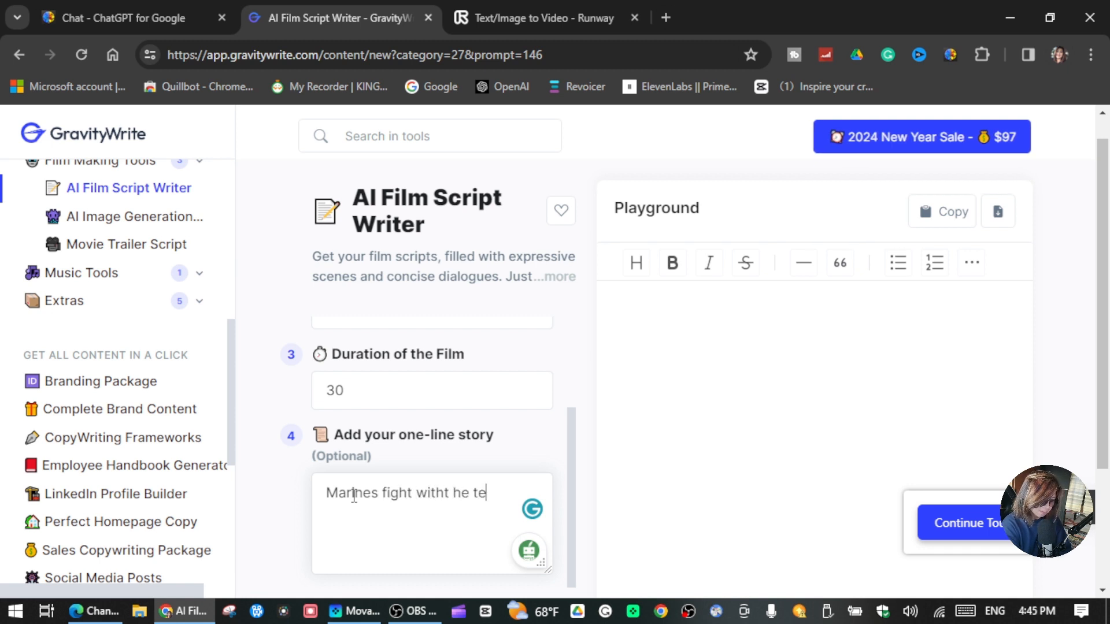
type("rrorist")
scroll(354, 496, "down", 3)
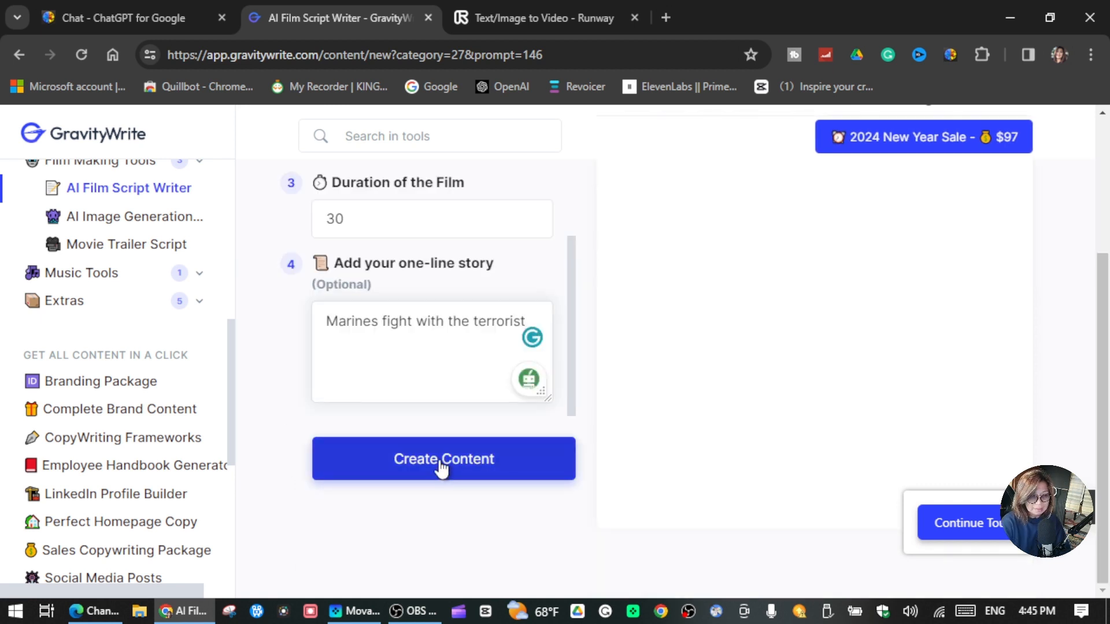
left_click(442, 469)
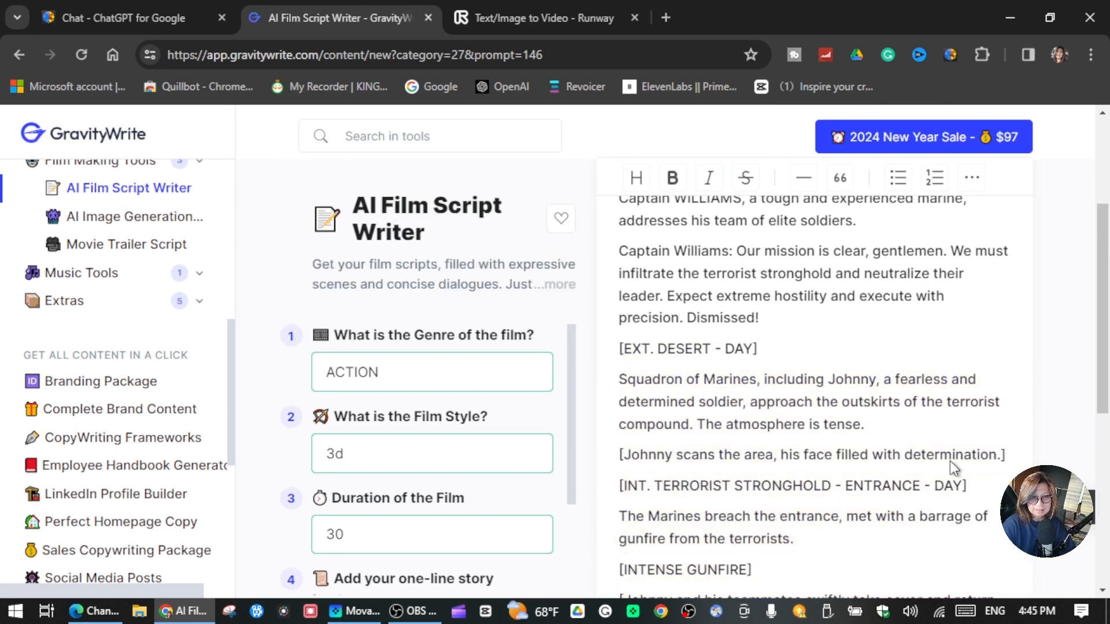
Read through the generated film script in the Playground, from its title to the closing scenes
scroll(781, 357, "up", 3)
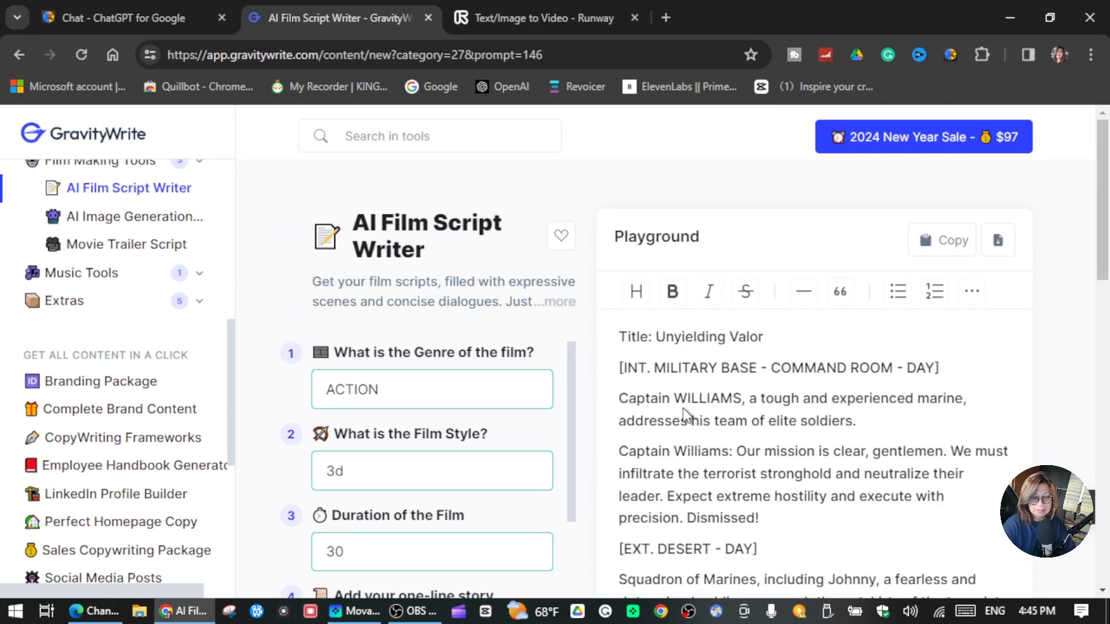
scroll(700, 390, "down", 10)
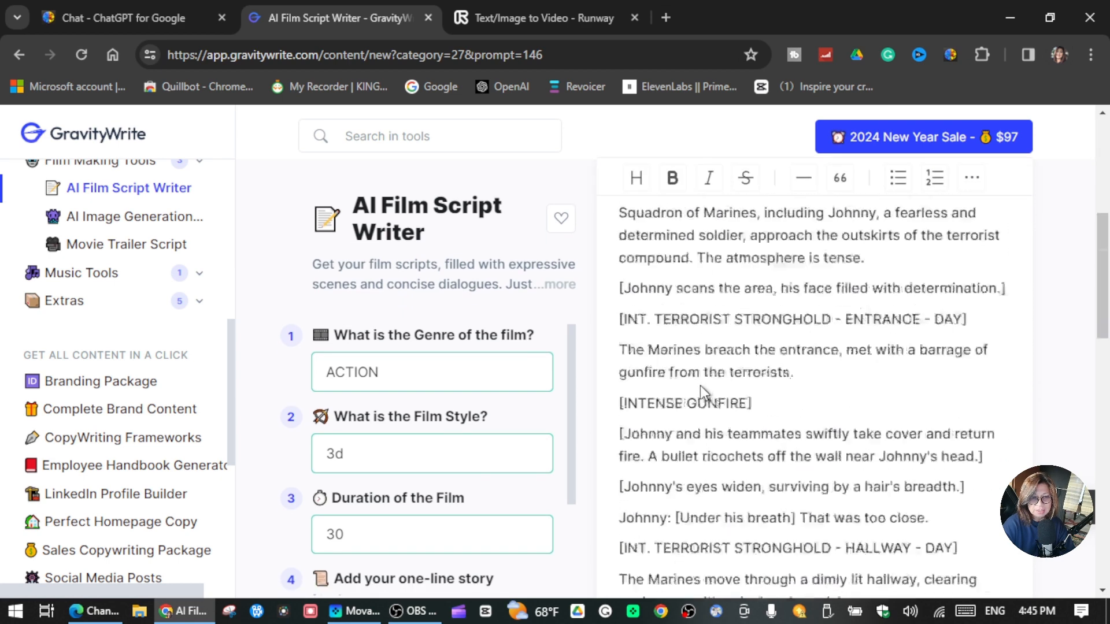
scroll(705, 395, "down", 10)
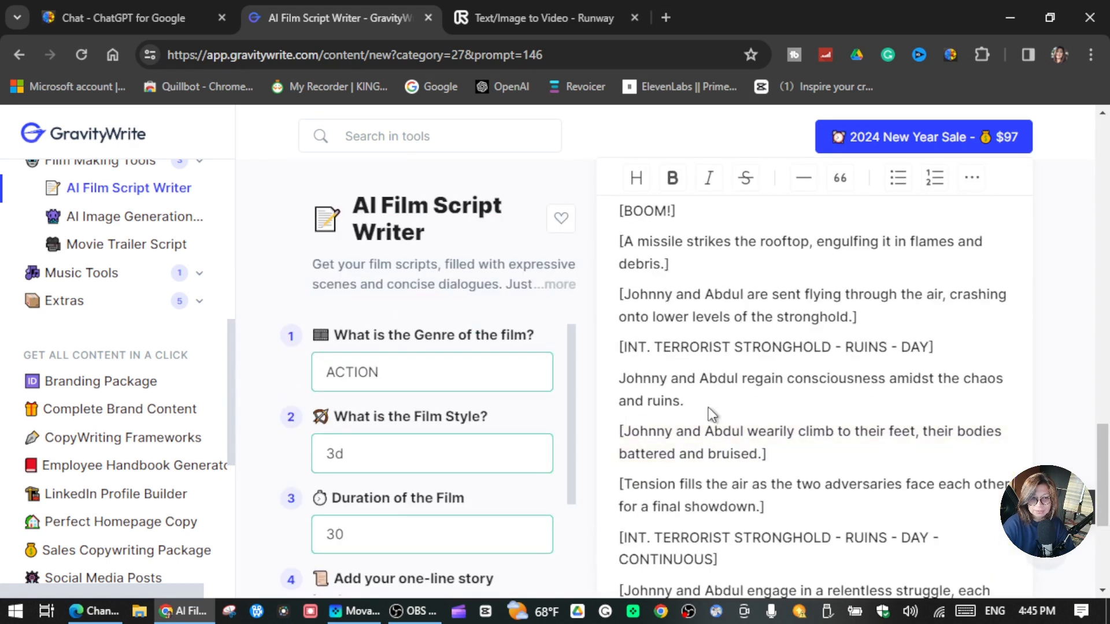
scroll(610, 426, "down", 2)
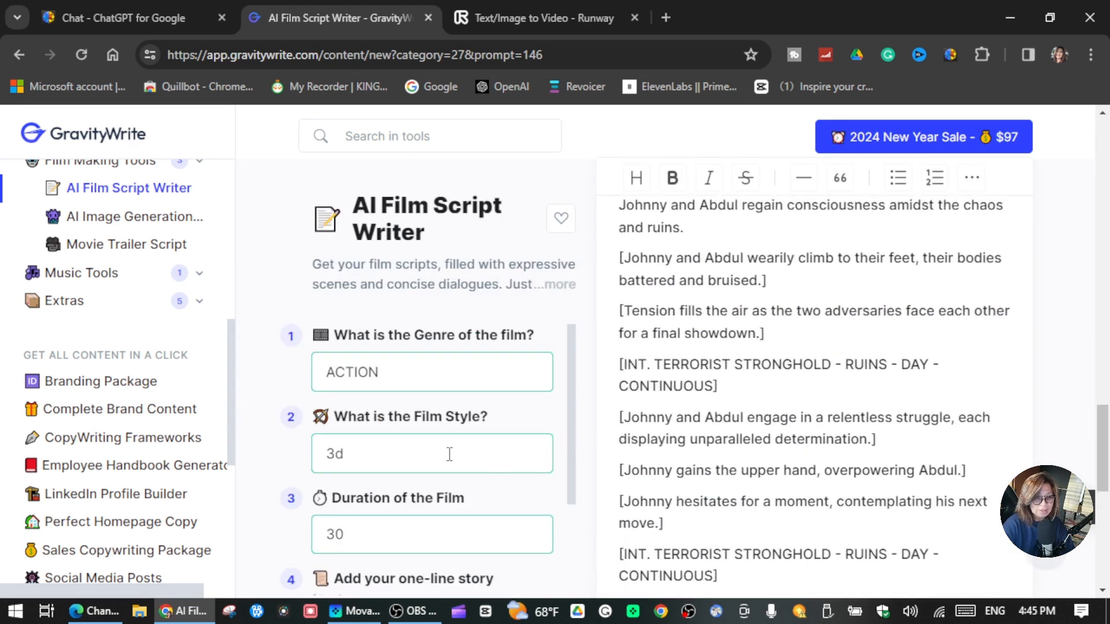
scroll(734, 408, "down", 9)
scroll(737, 406, "up", 7)
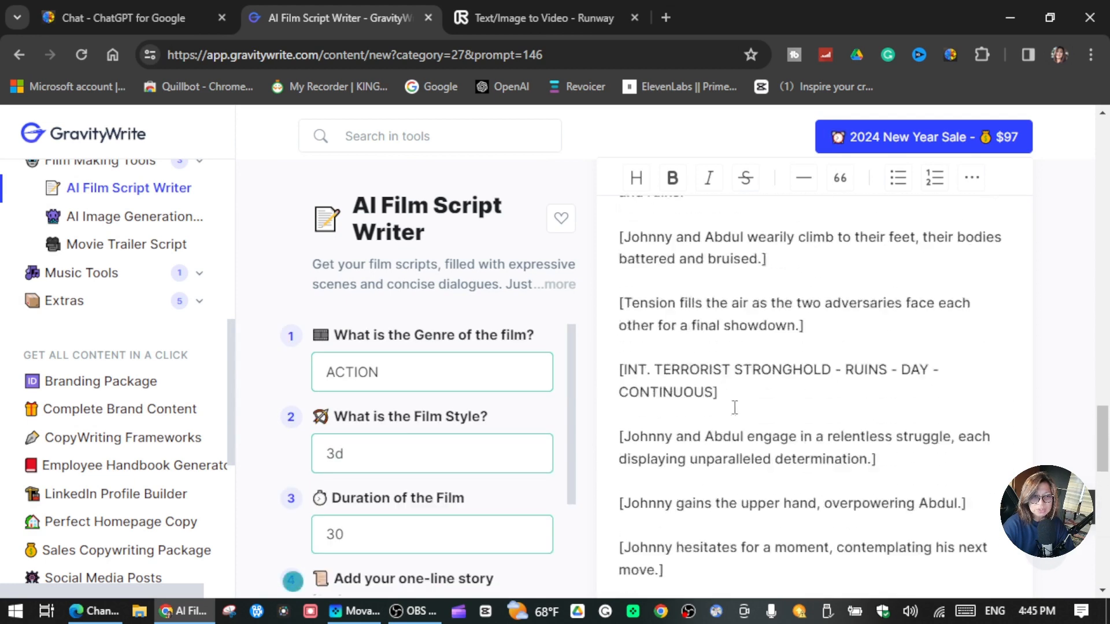
scroll(737, 405, "up", 10)
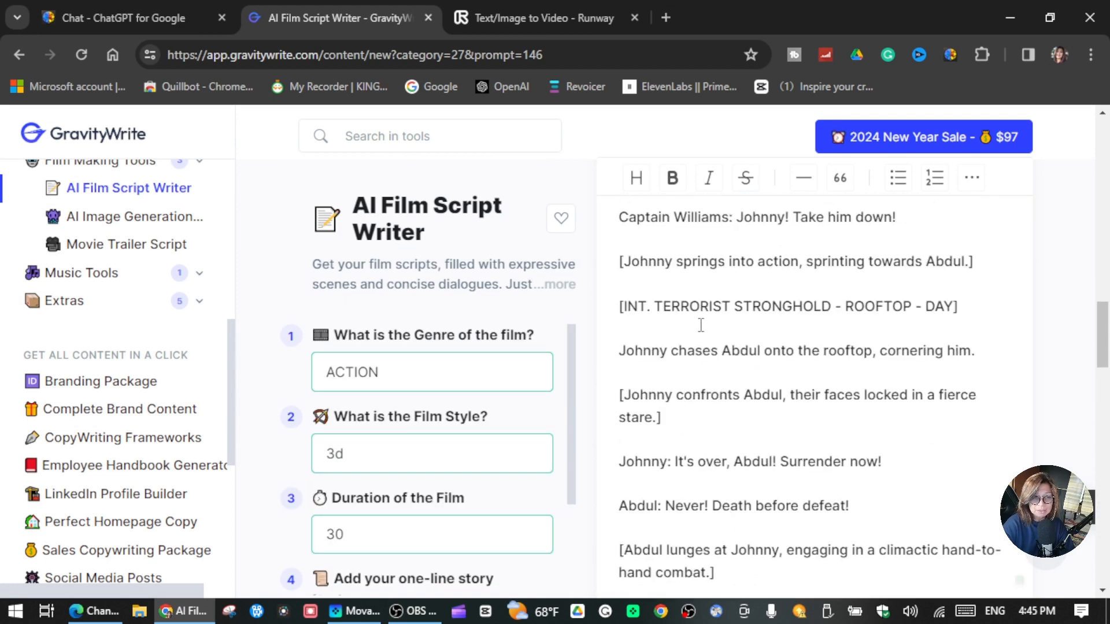
Copy the generated film script from its title through the closing line about Johnny's unwavering valor
scroll(703, 325, "up", 10)
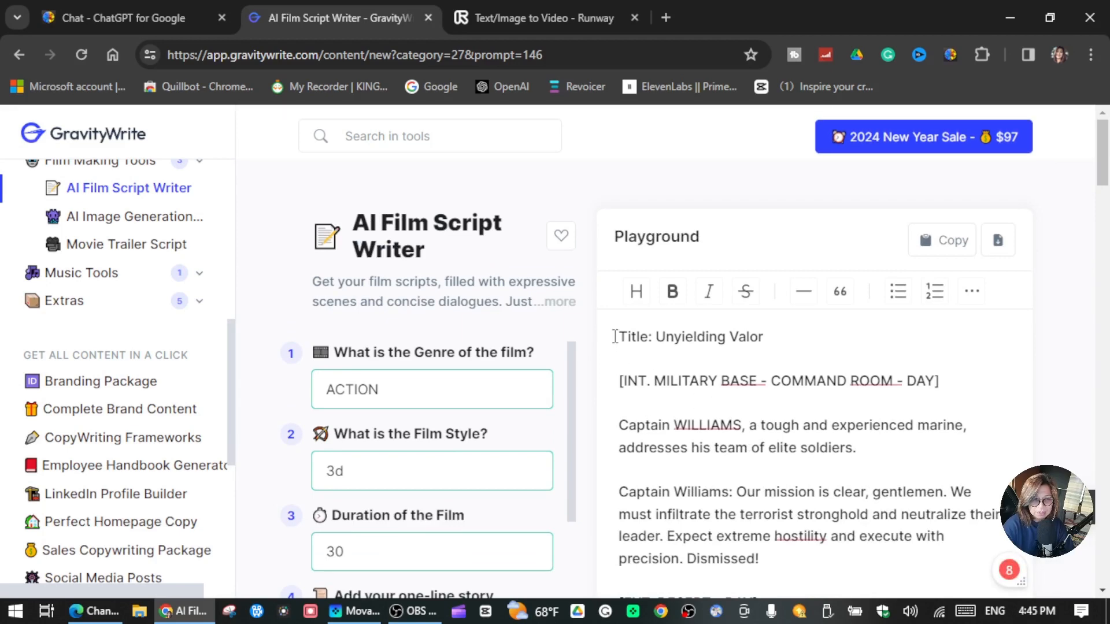
left_click_drag(615, 336, 900, 547)
scroll(899, 541, "down", 5)
right_click(667, 283)
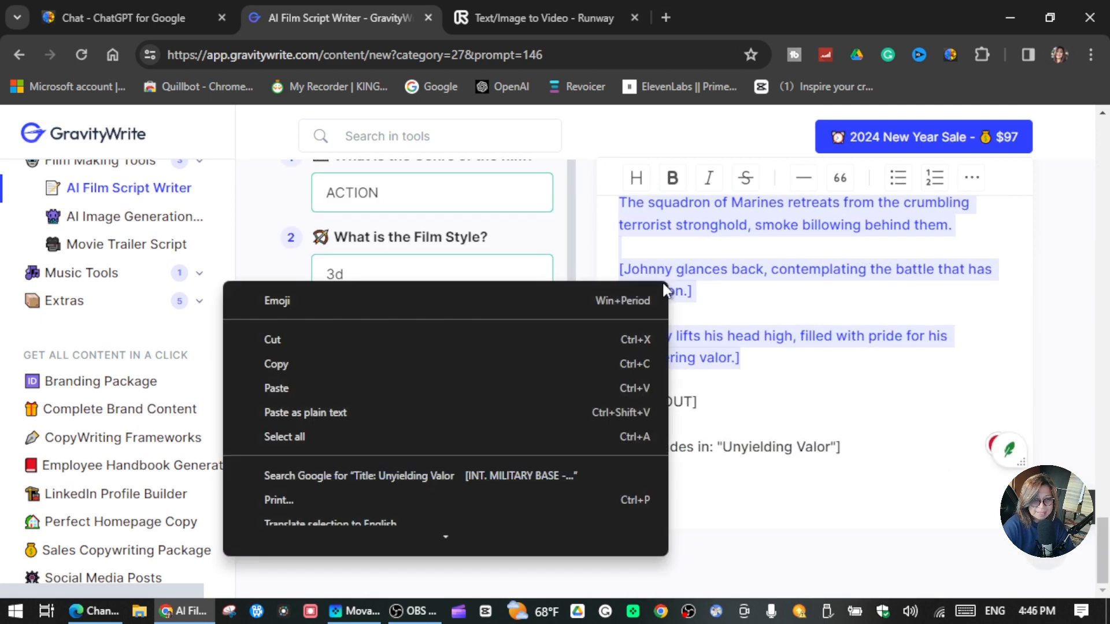
left_click(370, 366)
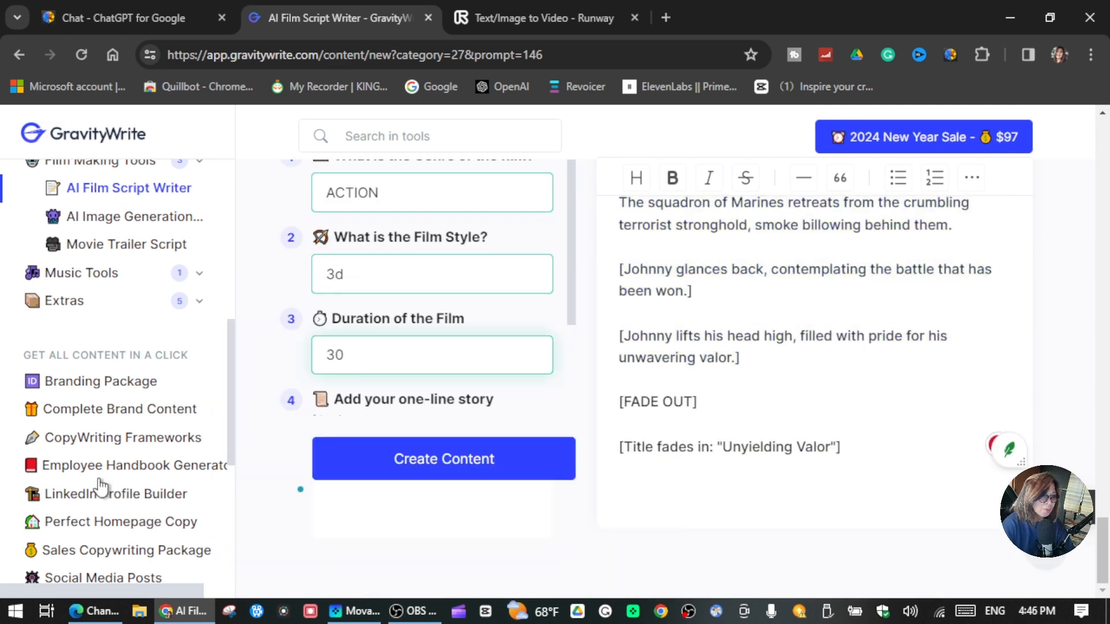
Open the AI Image Generation Prompts tool among the Film Making Tools
scroll(110, 428, "up", 7)
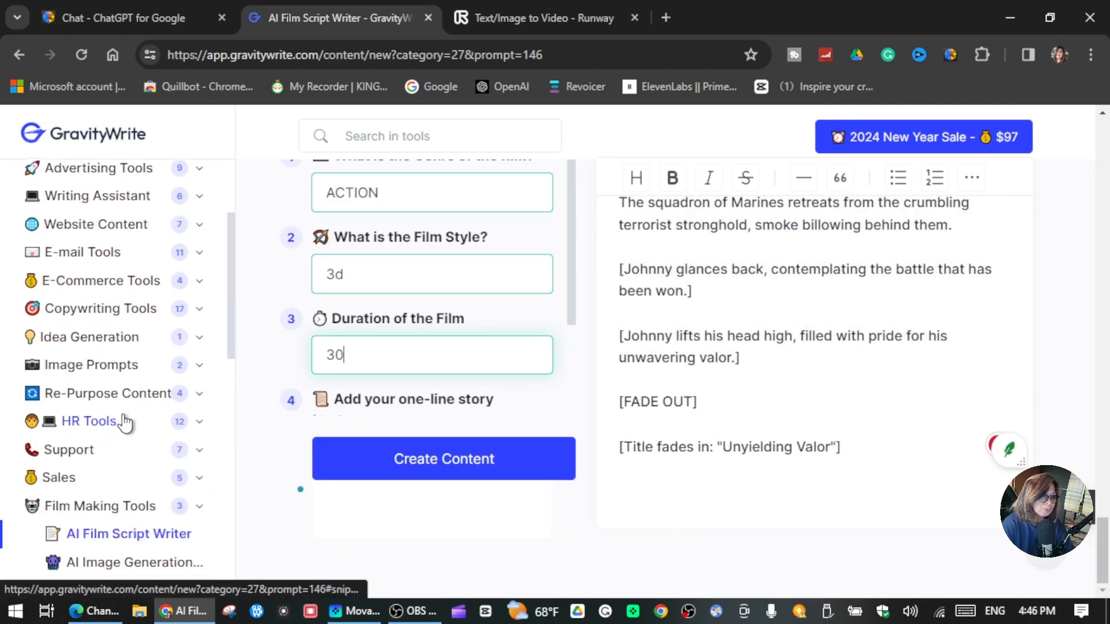
scroll(104, 422, "down", 4)
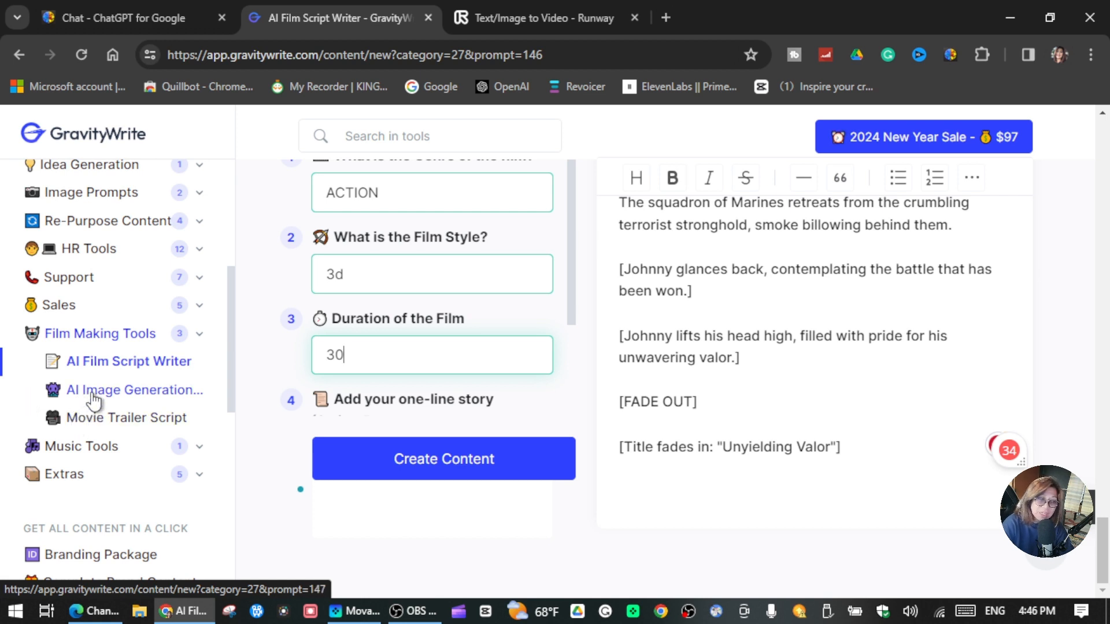
left_click(93, 398)
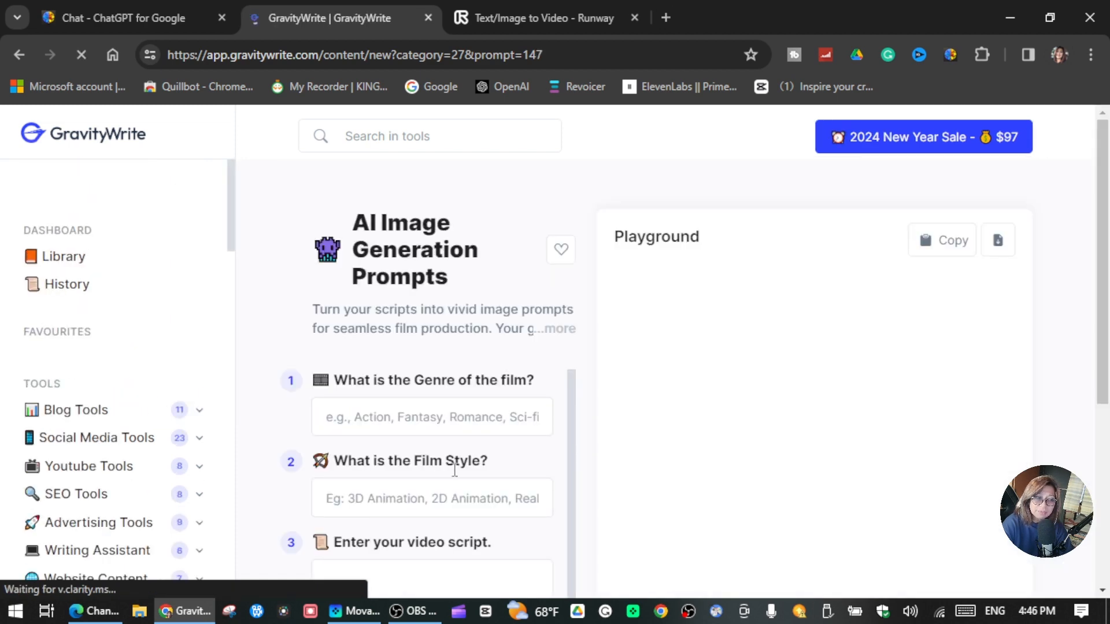
Enter action as the genre and 3D as the film style for the image prompts
left_click(459, 418)
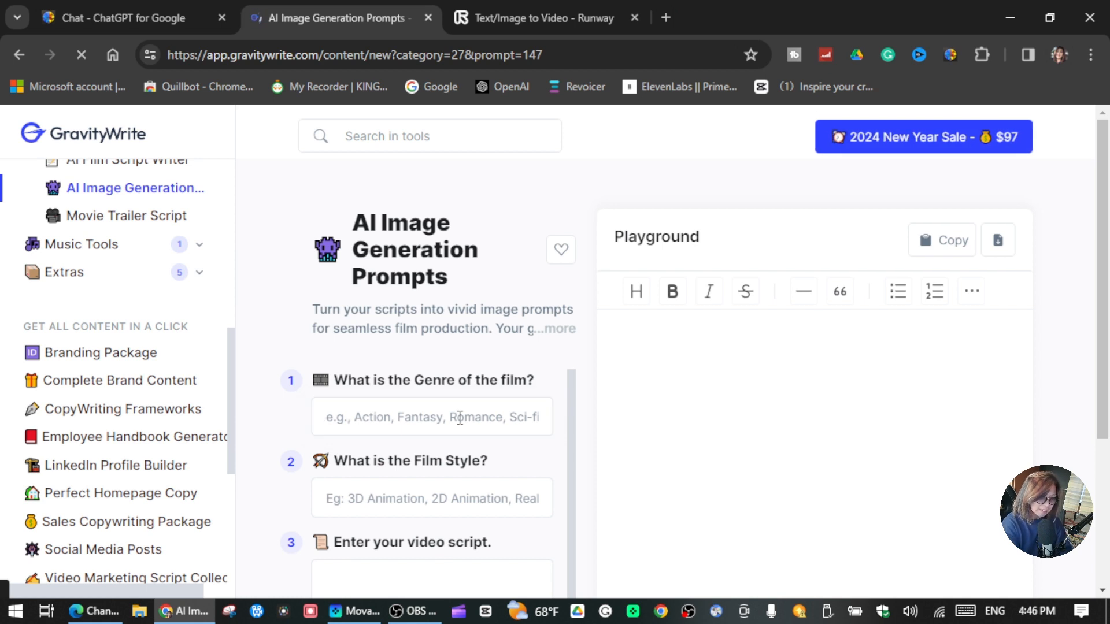
left_click(460, 418)
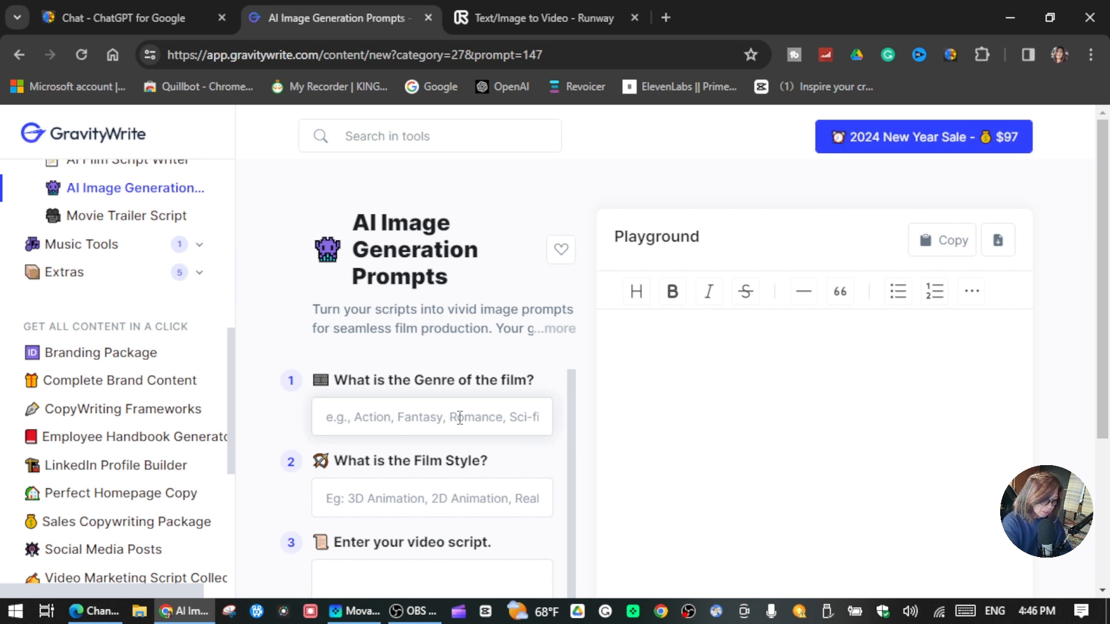
type("action")
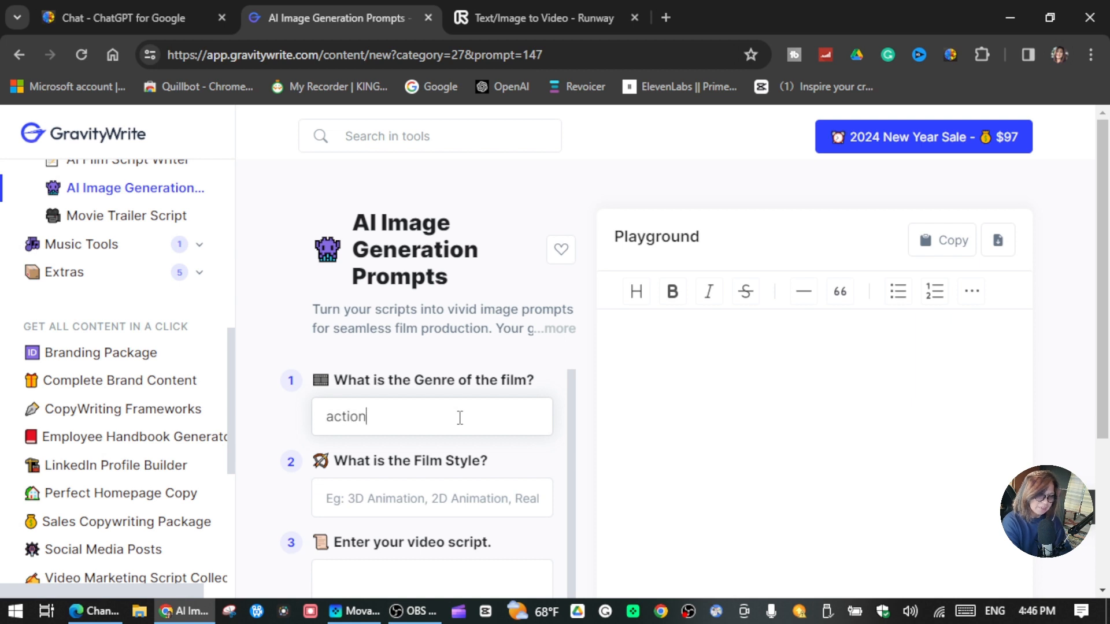
left_click(415, 499)
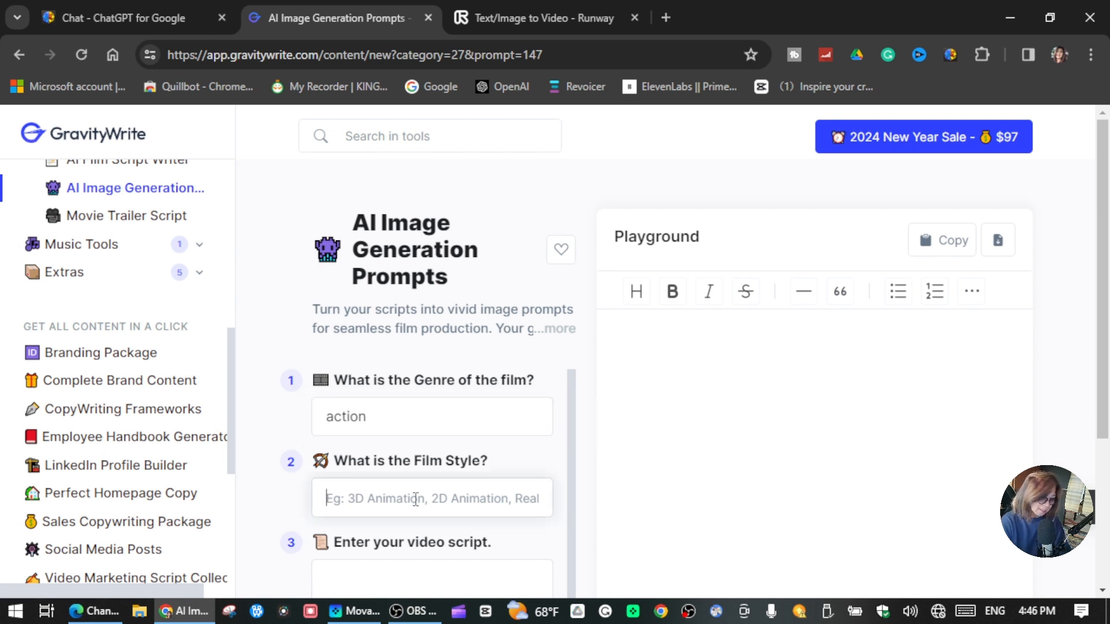
type("3D")
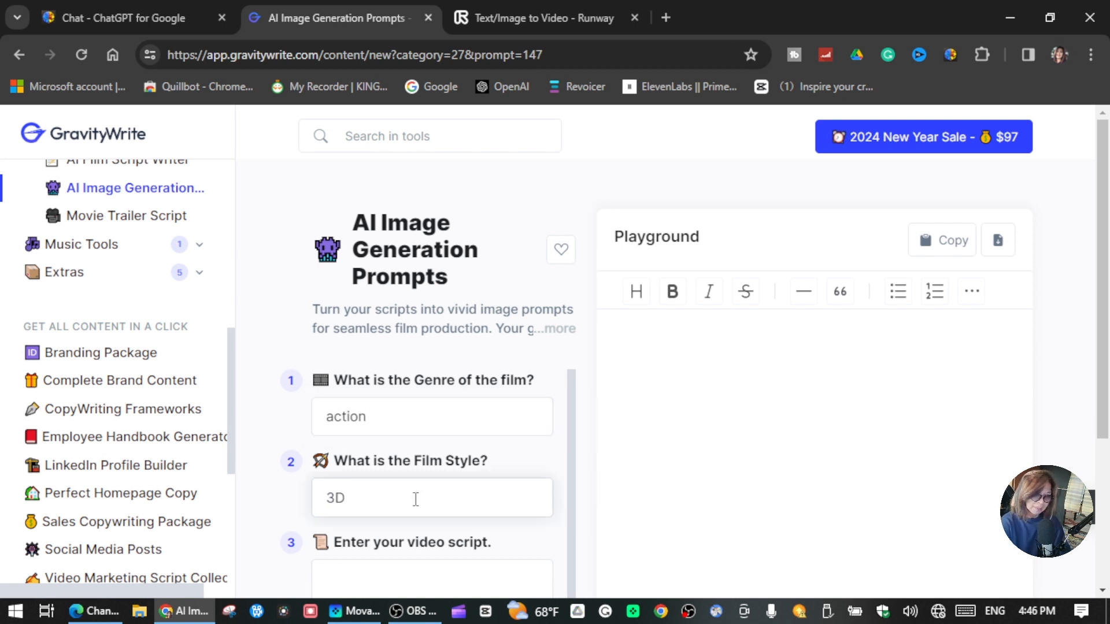
Paste the copied film script as the video script and submit it for image prompt creation
scroll(415, 498, "down", 1)
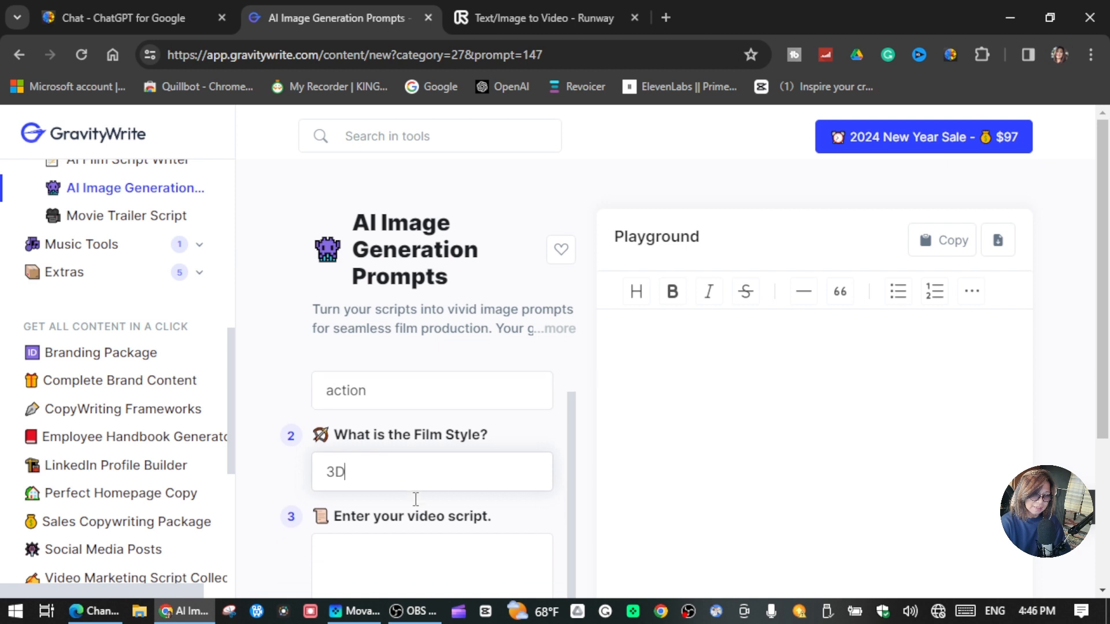
right_click(344, 547)
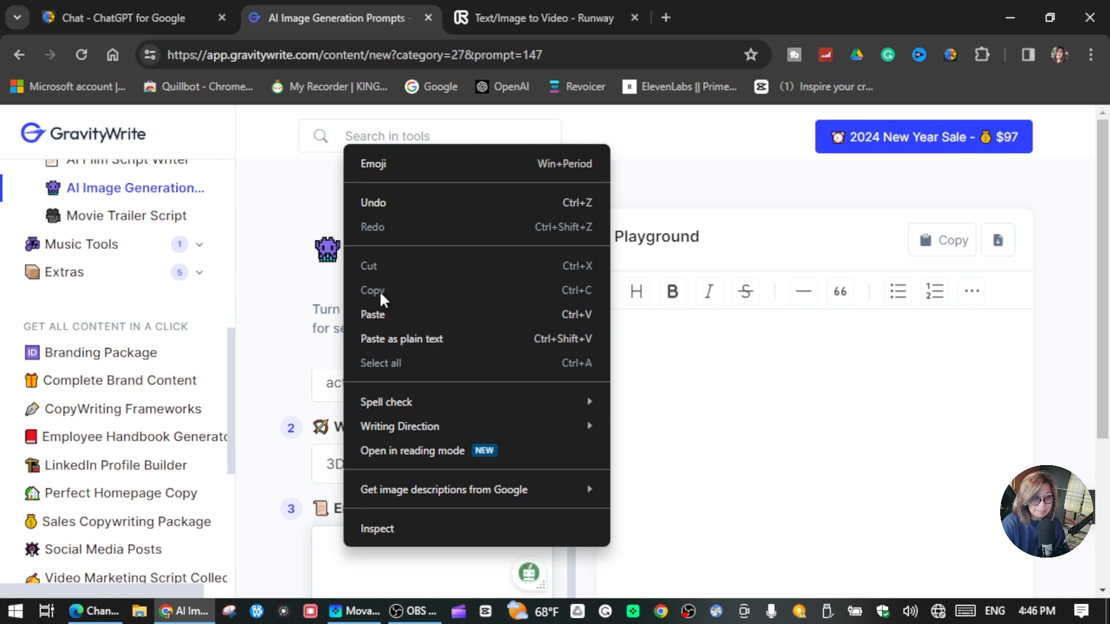
left_click(380, 313)
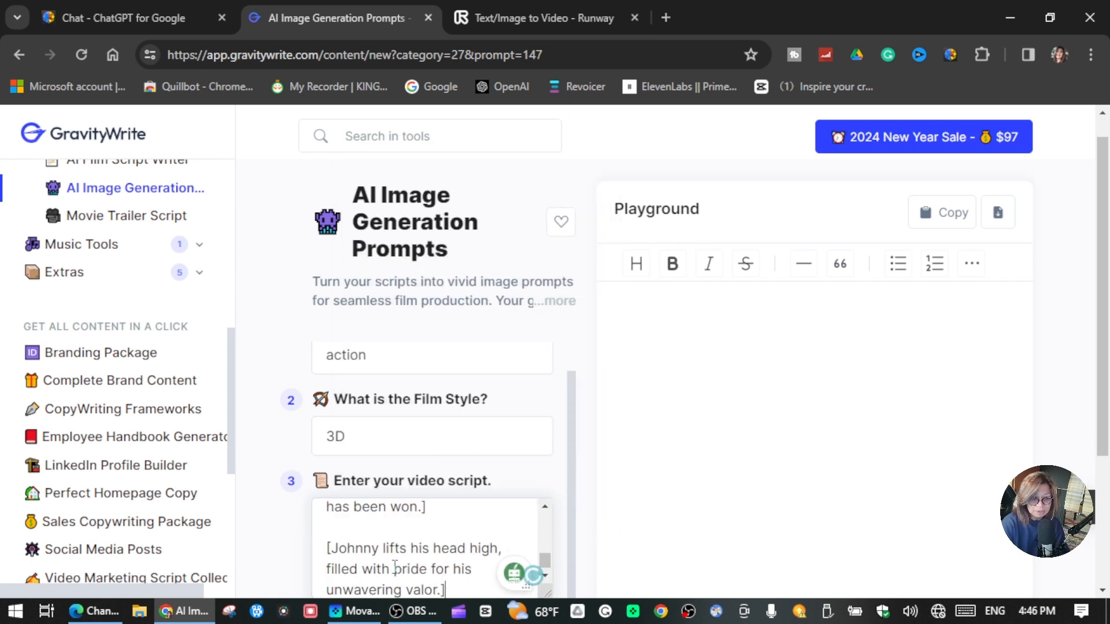
scroll(494, 516, "down", 3)
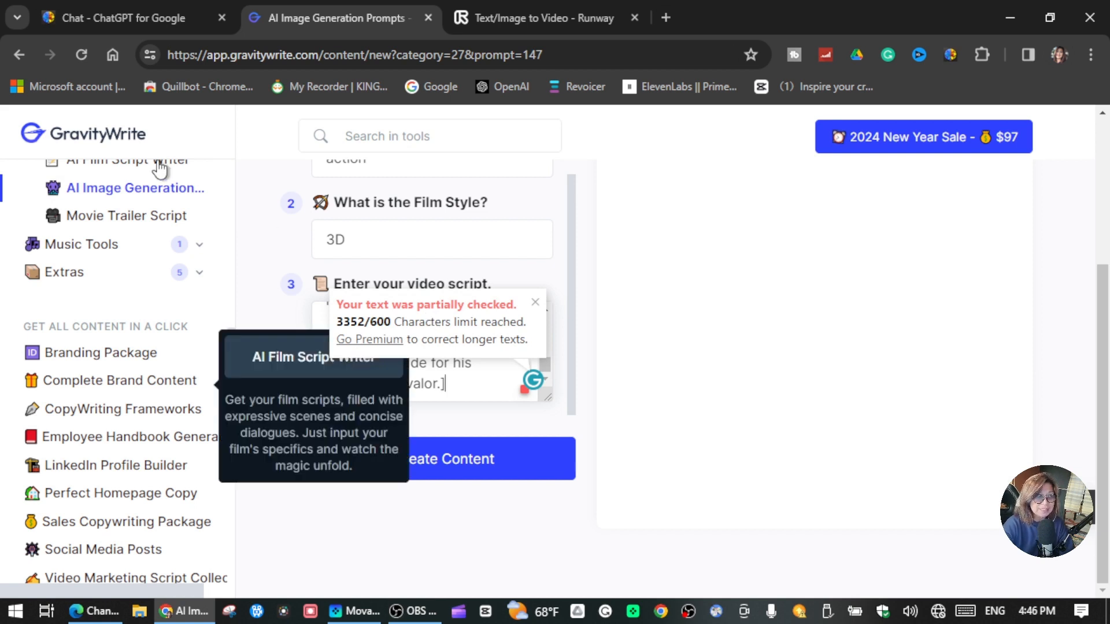
left_click(462, 477)
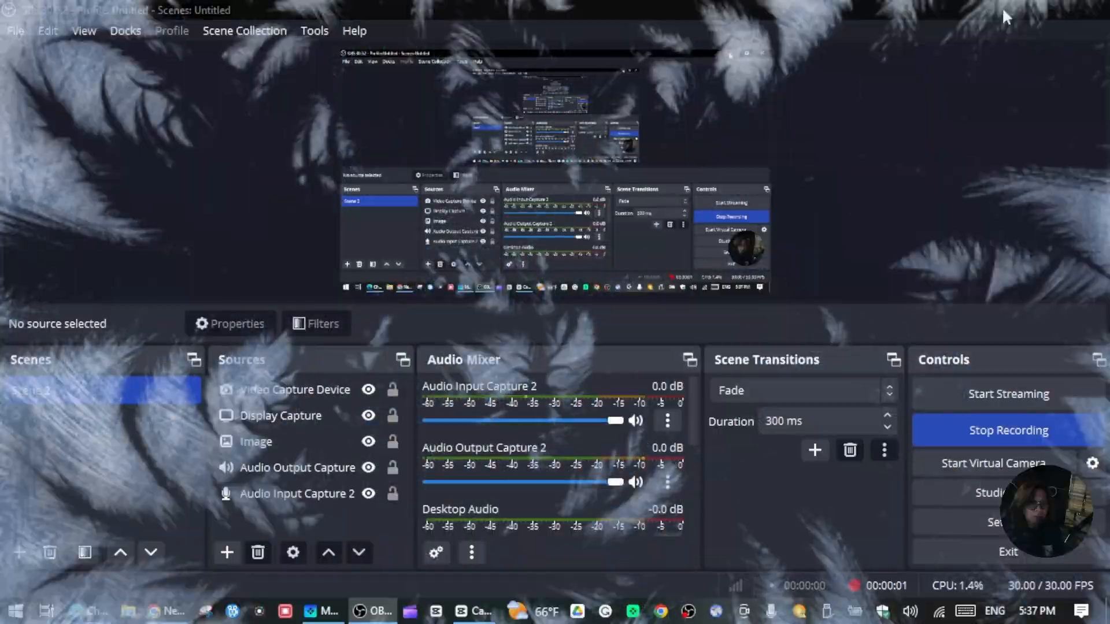
Put the recording software away and search Google for runway in the new browser tab
left_click(1001, 5)
left_click(371, 366)
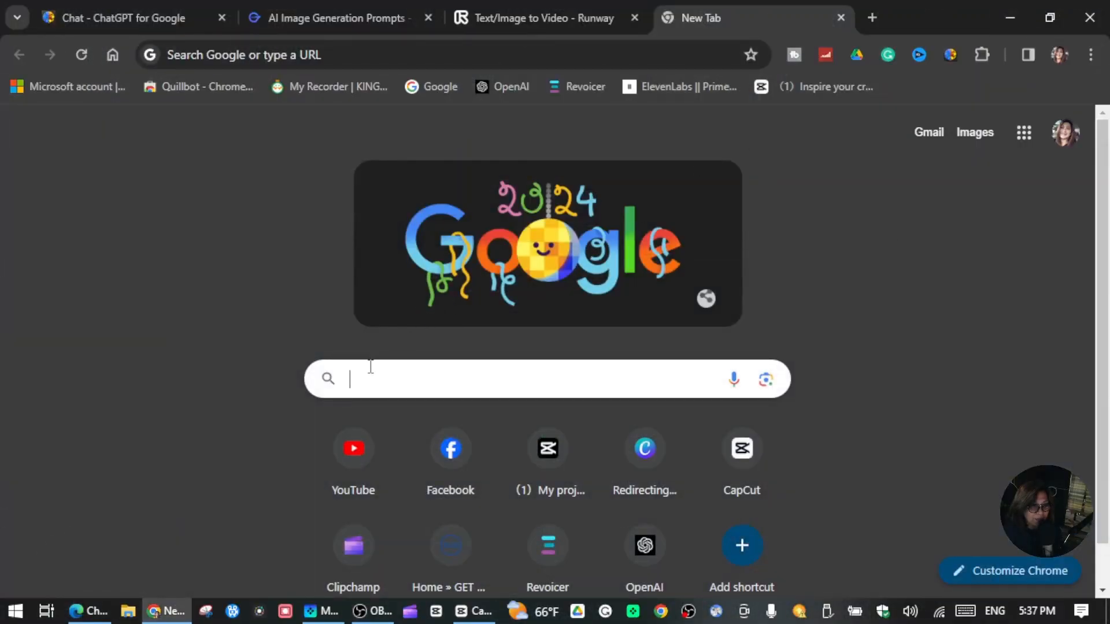
left_click(369, 375)
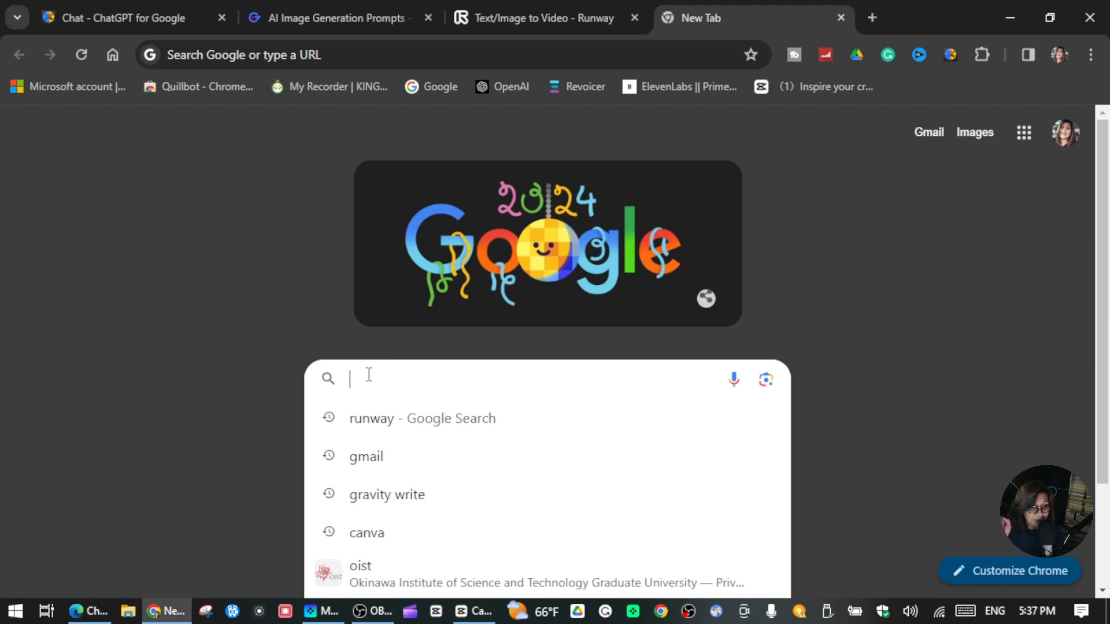
left_click(369, 424)
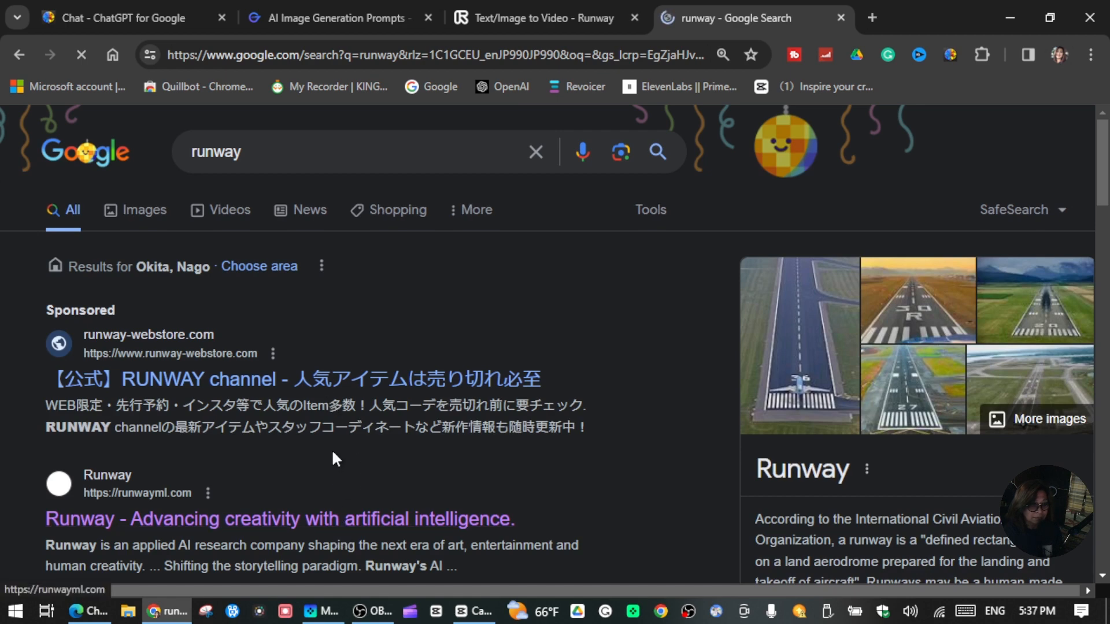
Open the Runway website, enter its free app and start a Gen-2 video from text
scroll(332, 449, "down", 1)
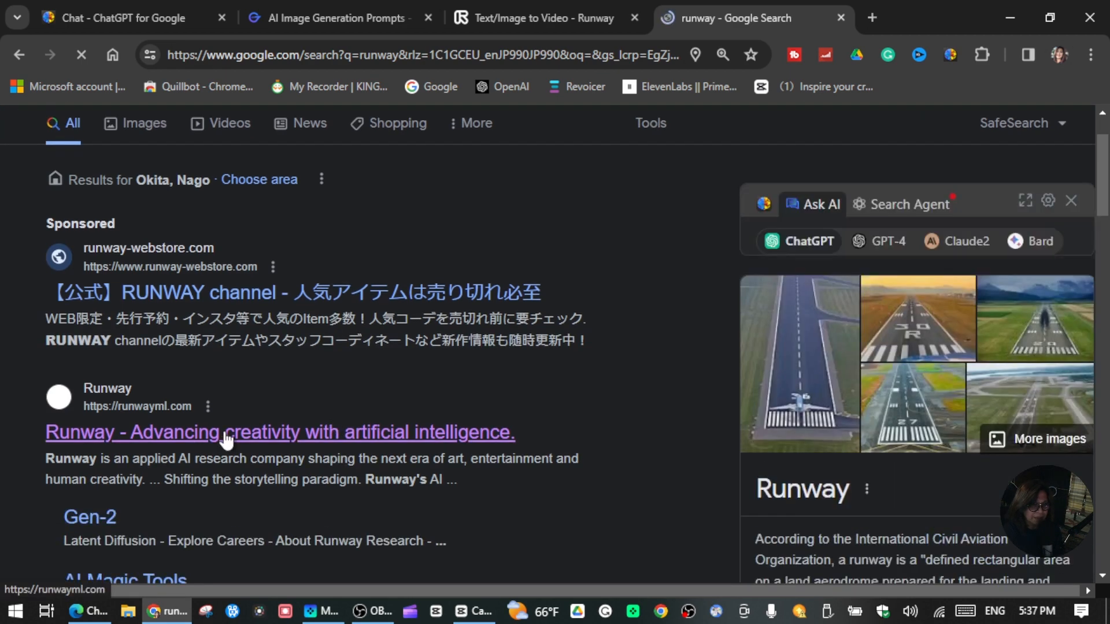
left_click(226, 439)
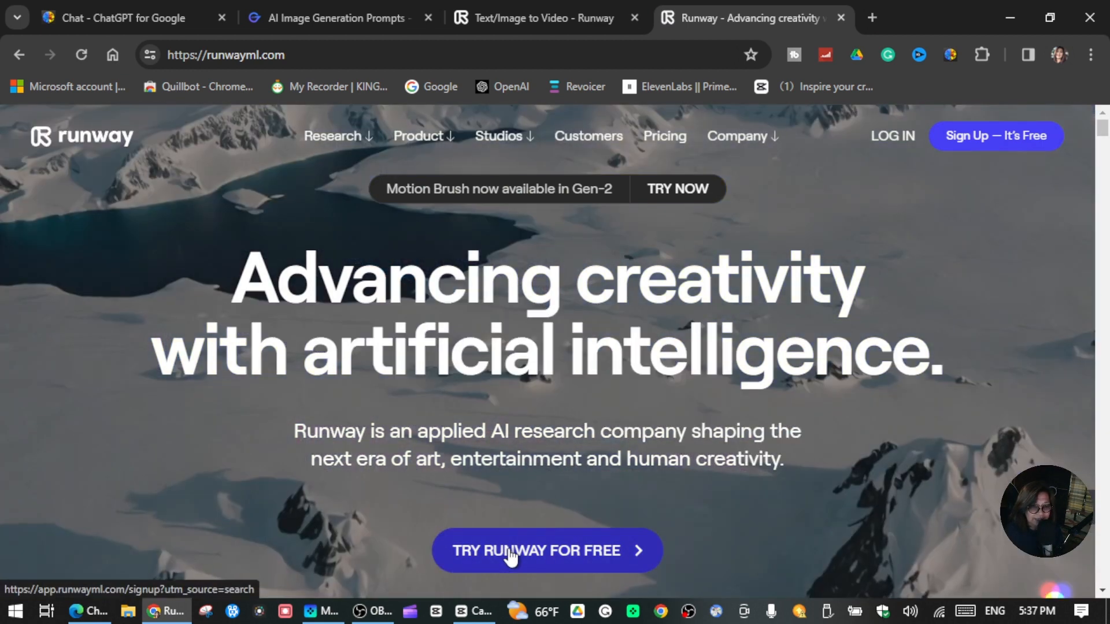
left_click(508, 552)
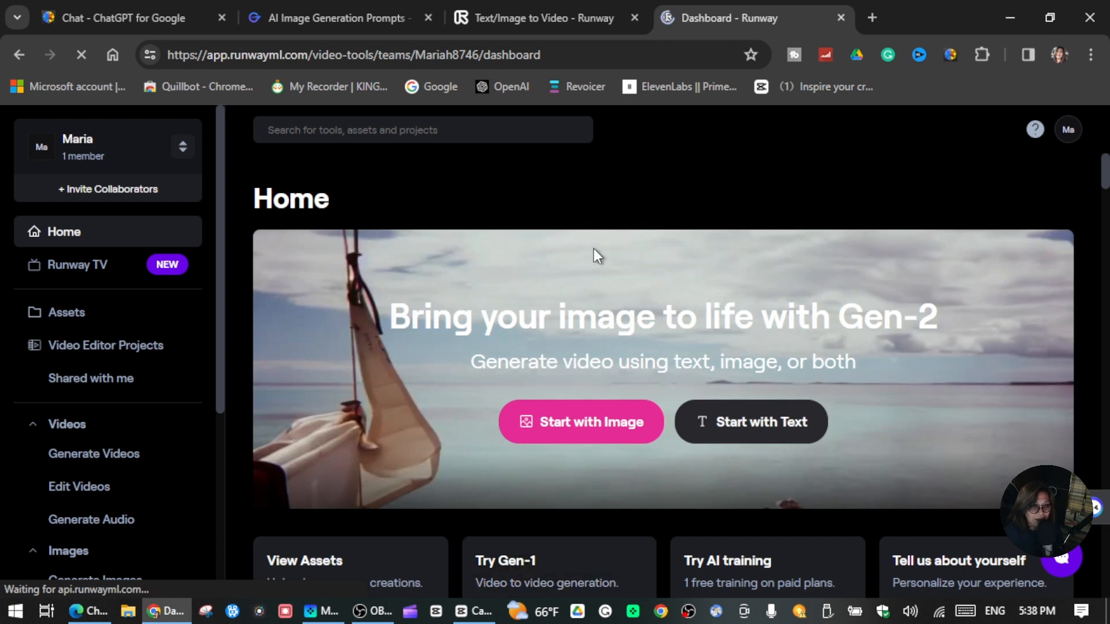
left_click(752, 427)
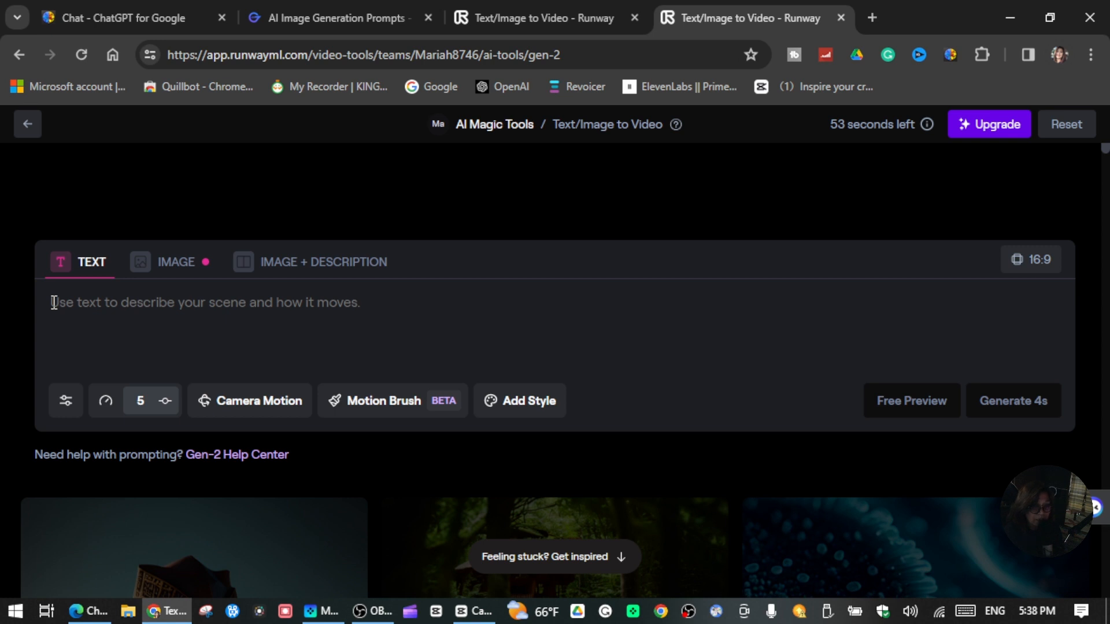
Return to GravityWrite, generate the image prompts from the pasted script and skim the first few
left_click(338, 22)
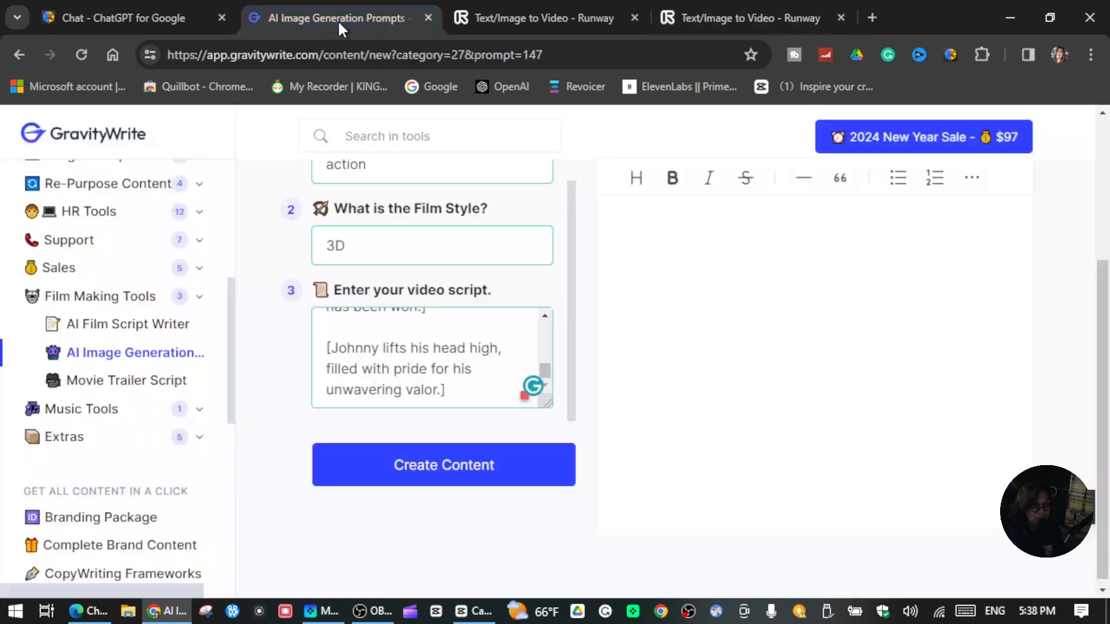
left_click(463, 471)
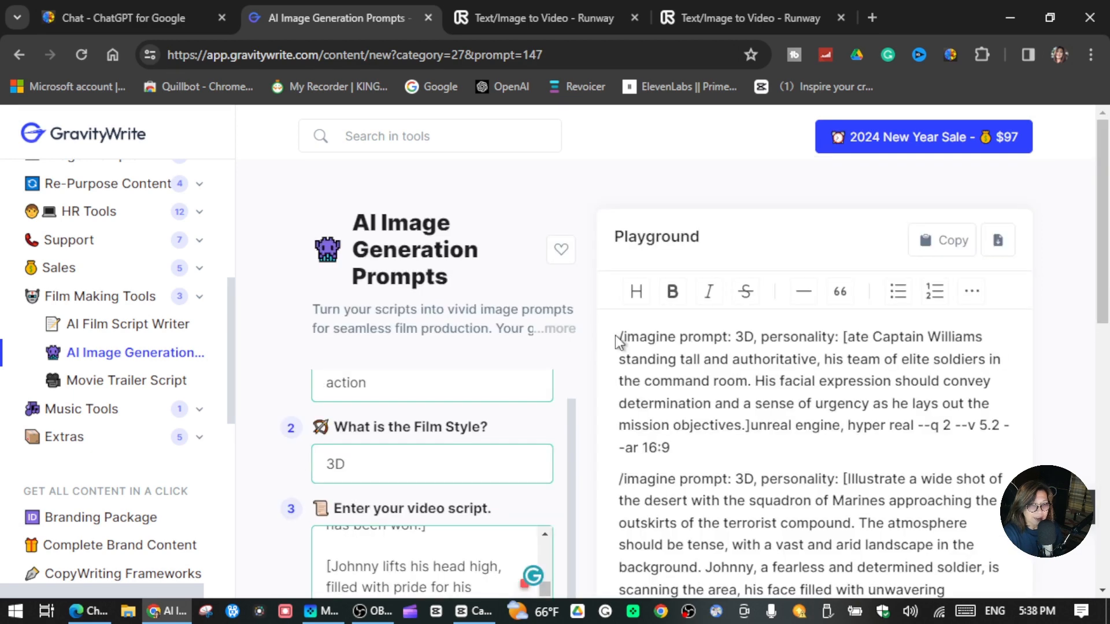
scroll(722, 509, "down", 3)
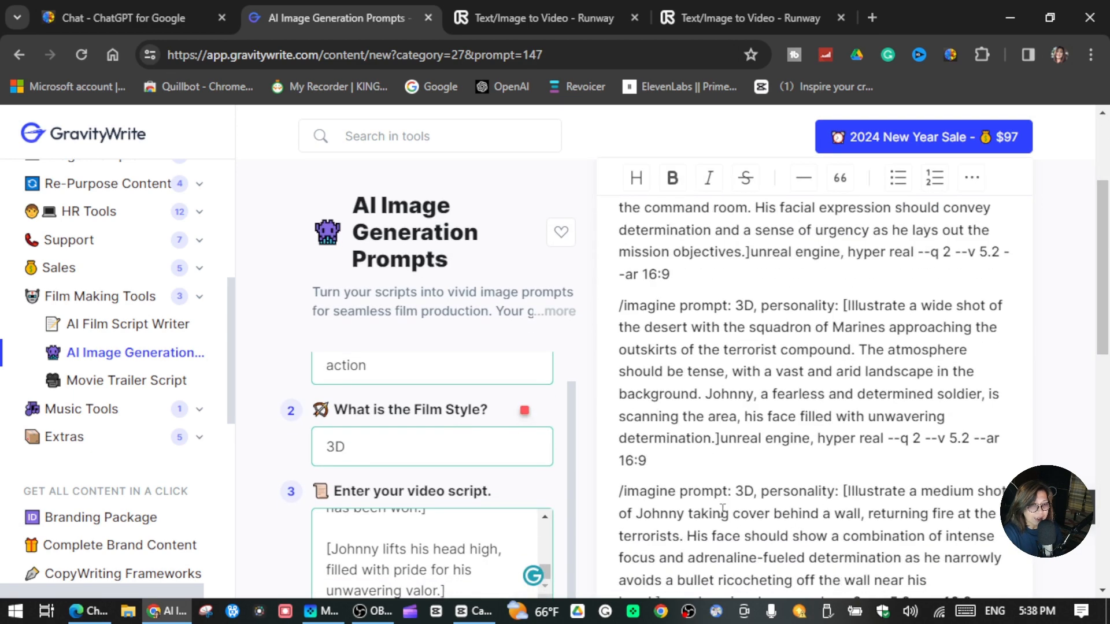
scroll(633, 272, "up", 3)
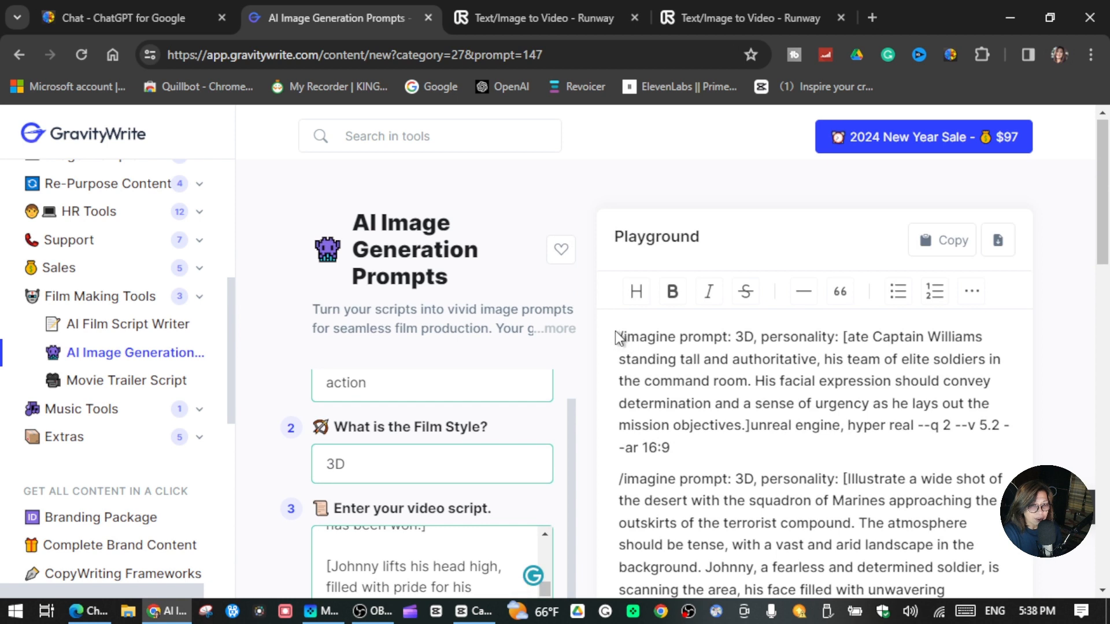
Copy the first image prompt about the captain in the command room, from "/imagine prompt" through "hyper real"
left_click_drag(619, 339, 921, 431)
key("ctrl+c")
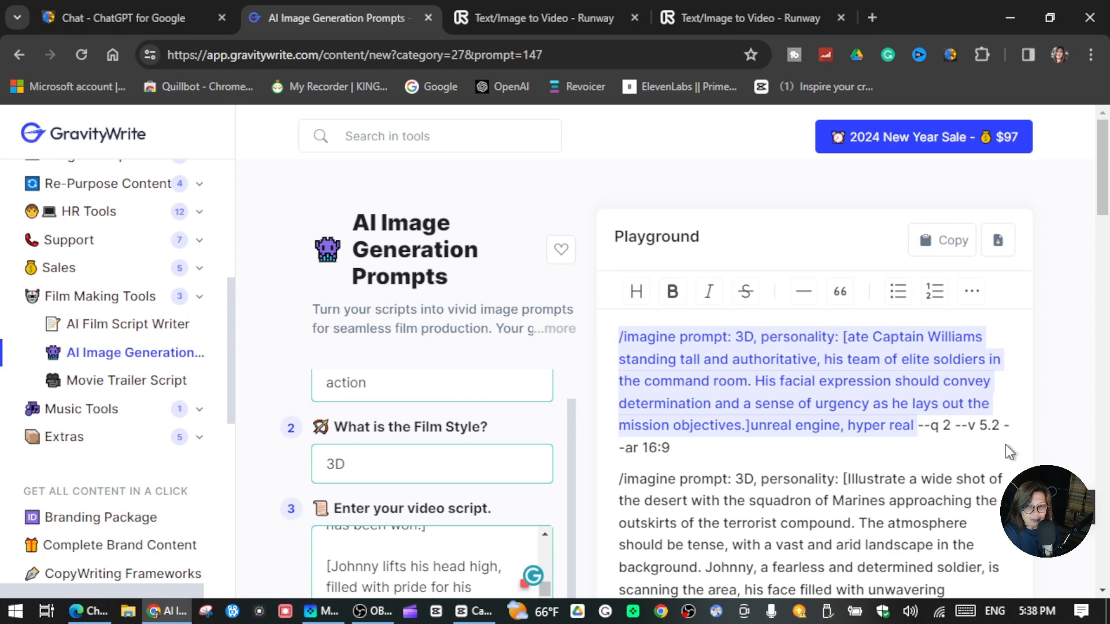
right_click(711, 386)
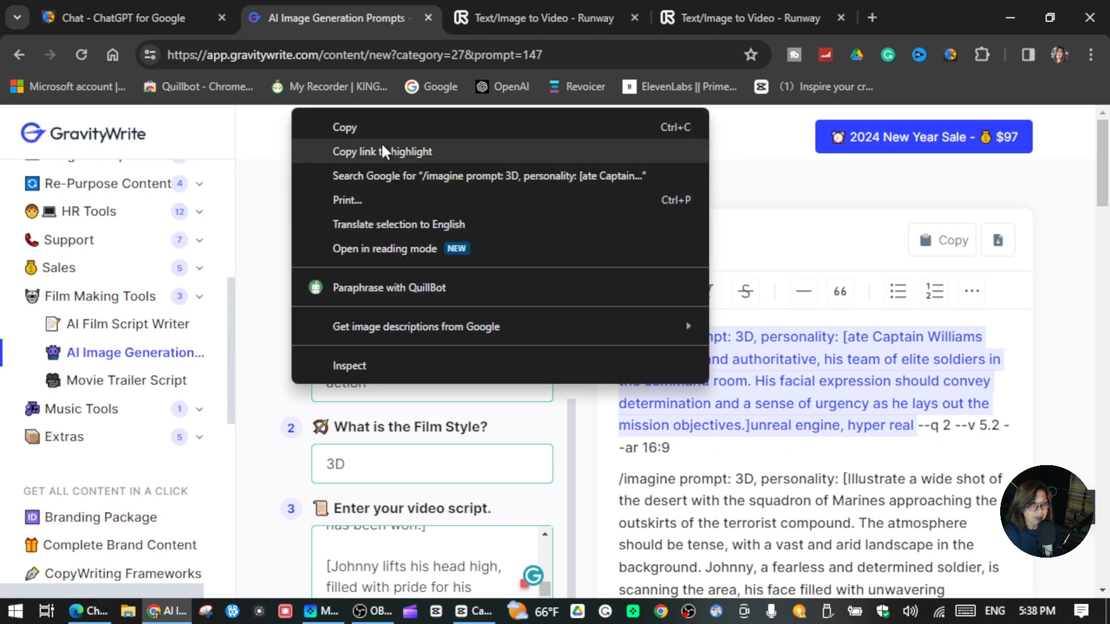
left_click(376, 127)
Switch to Runway's Text/Image to Video page and paste the copied prompt as the scene description
left_click(728, 18)
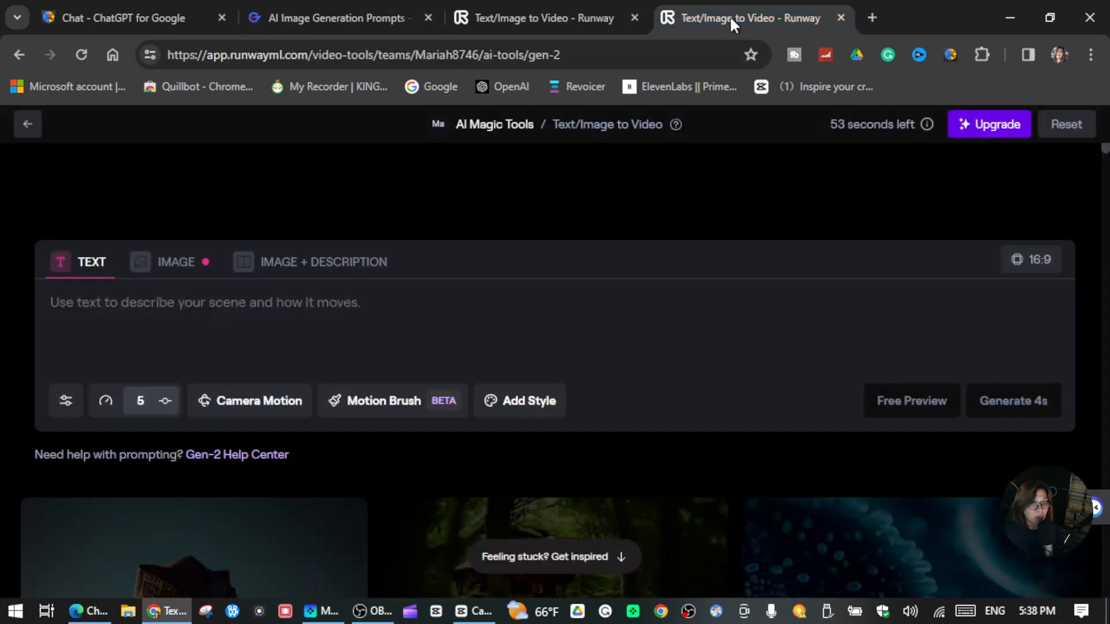
right_click(76, 305)
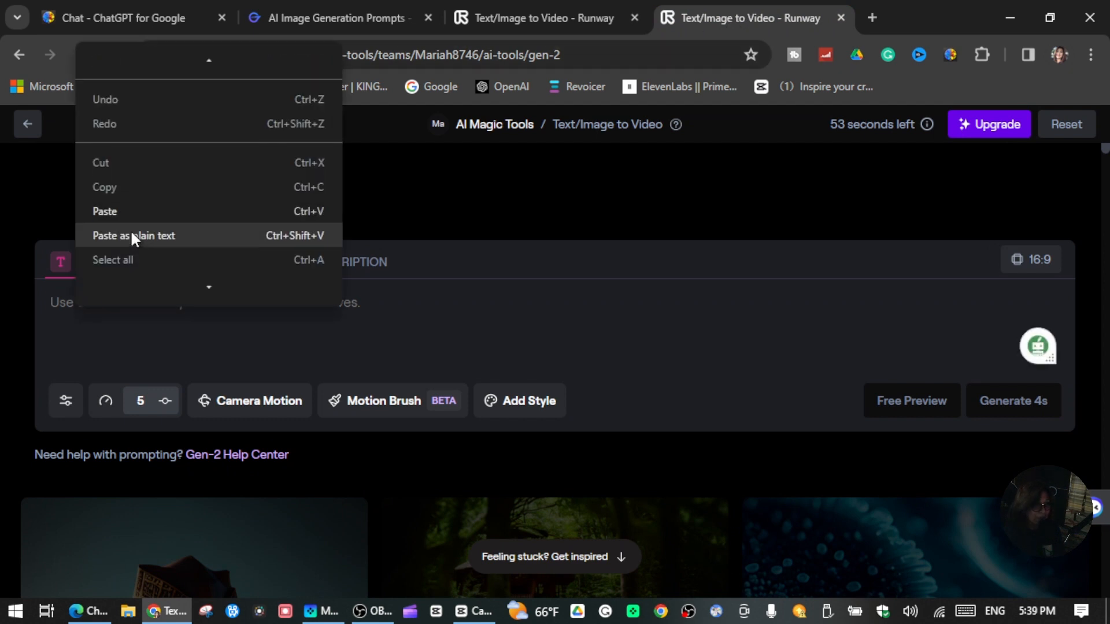
left_click(117, 213)
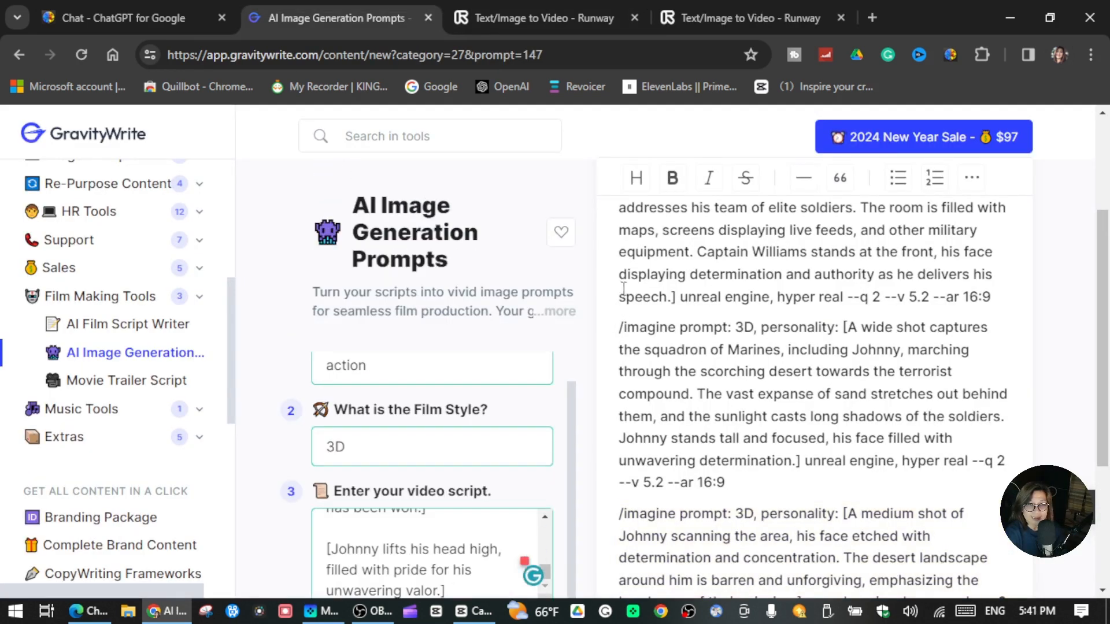
Skim the rest of the image prompts generated from the Marines film script
scroll(623, 289, "up", 3)
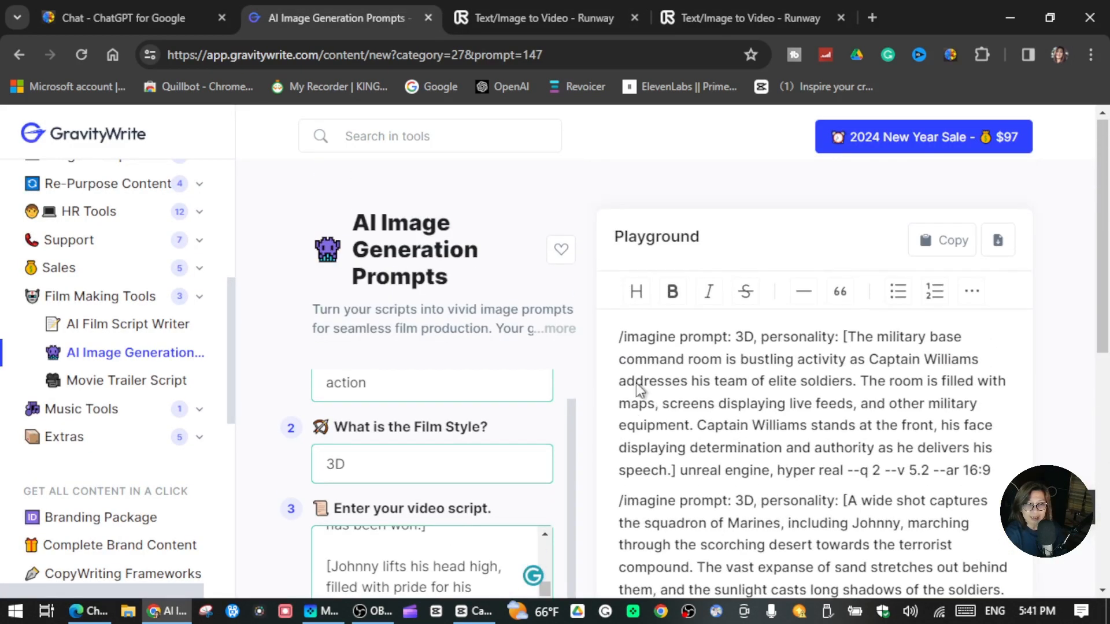
scroll(621, 425, "down", 3)
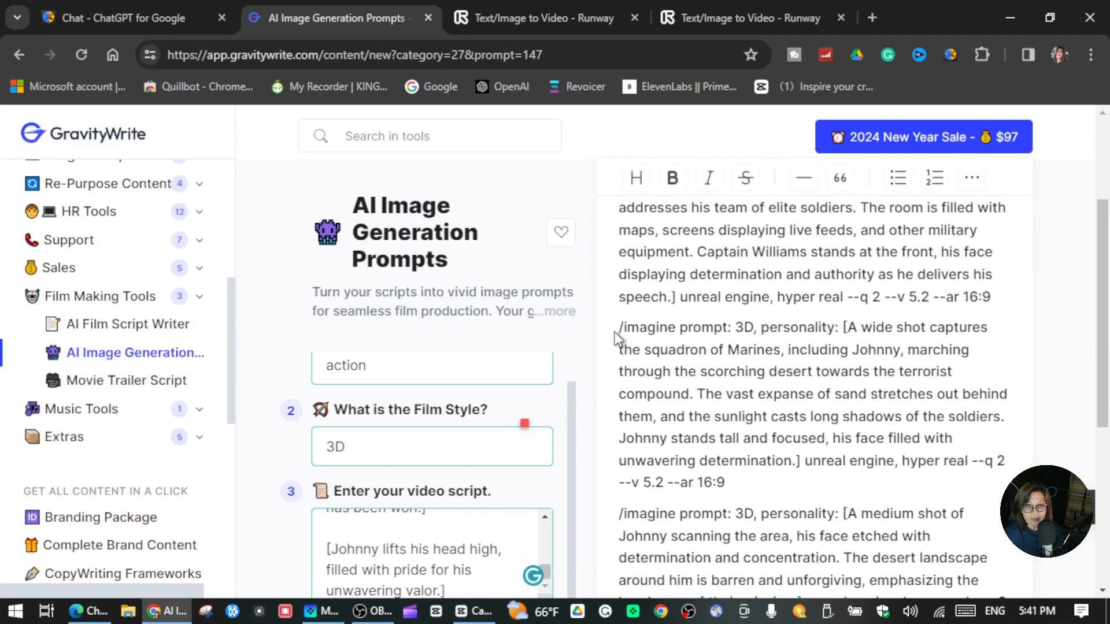
scroll(675, 493, "down", 4)
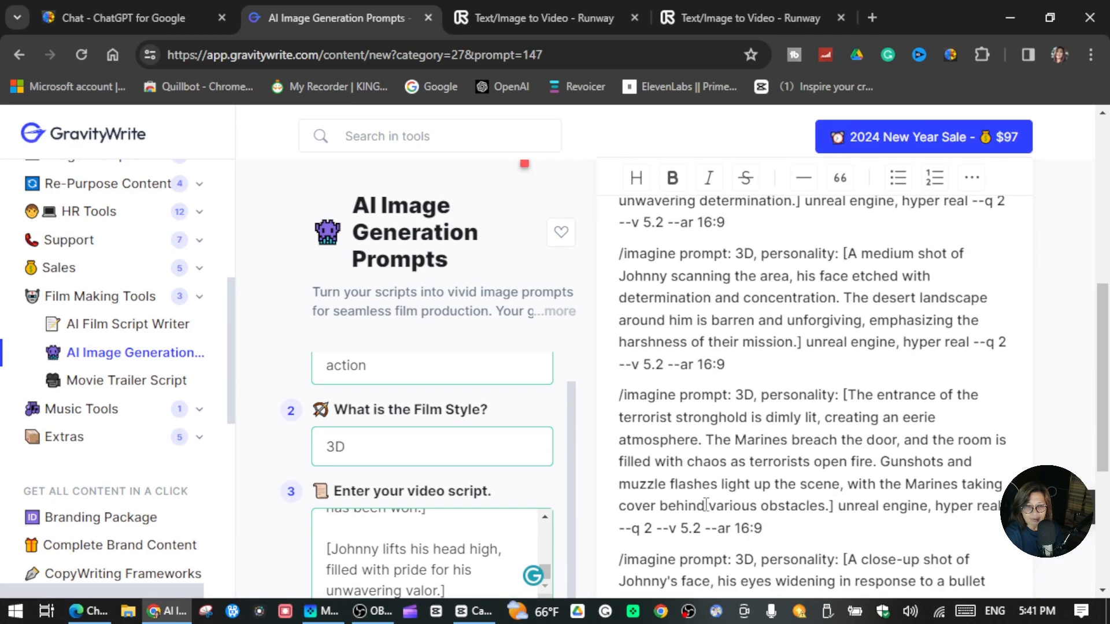
scroll(746, 431, "down", 6)
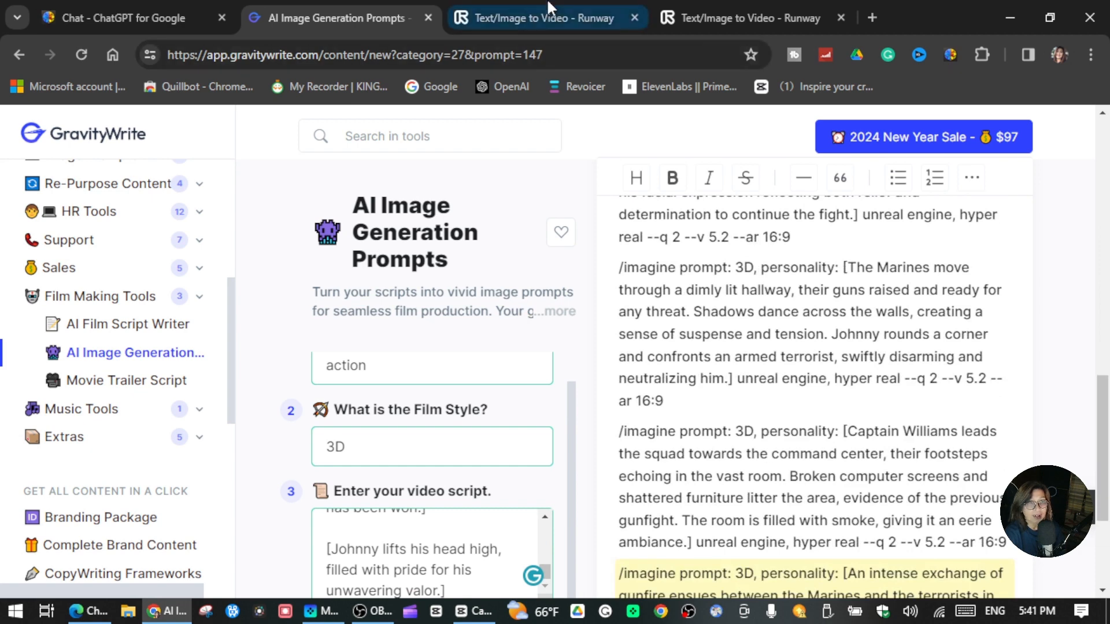
Switch to Runway and try to download the captain's briefing-room clip as an MP4 into the "video to edit" folder
left_click(702, 17)
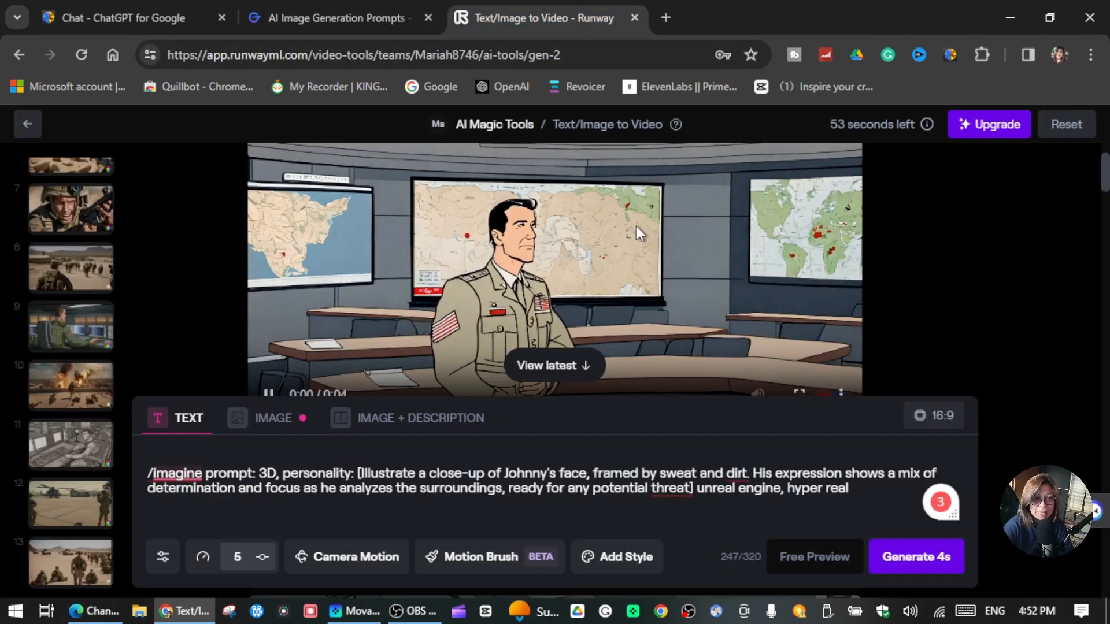
scroll(636, 224, "up", 1)
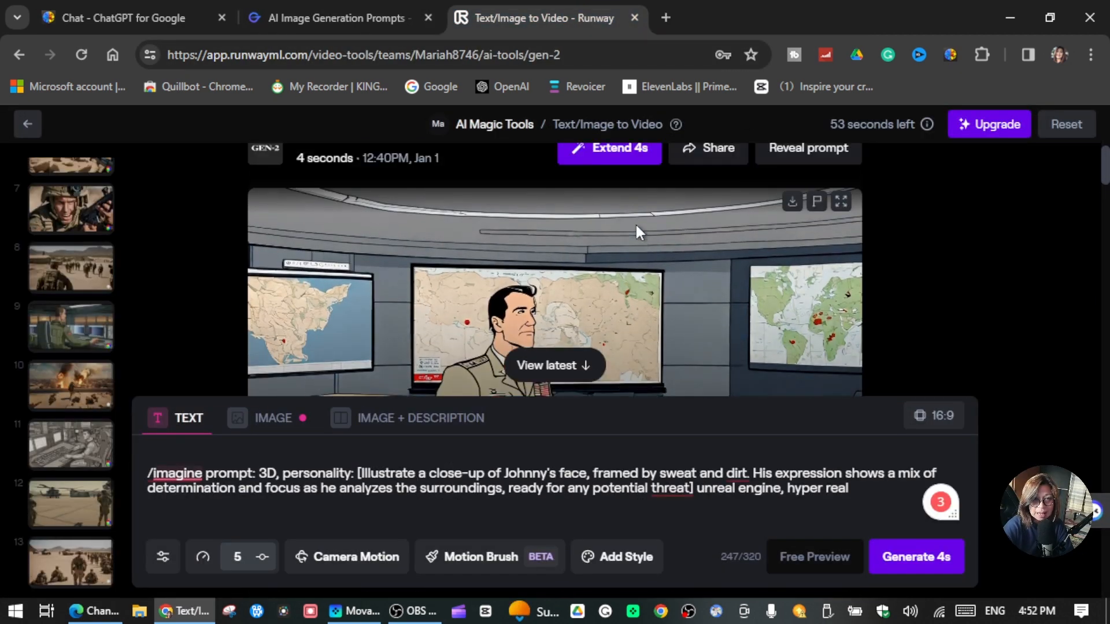
left_click(792, 204)
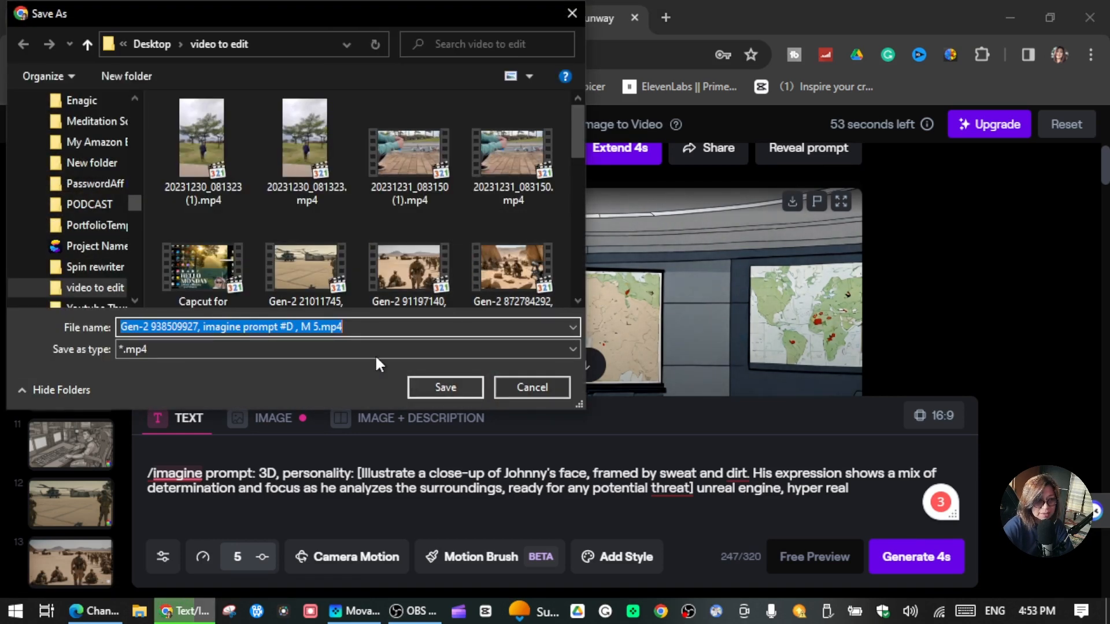
left_click(545, 388)
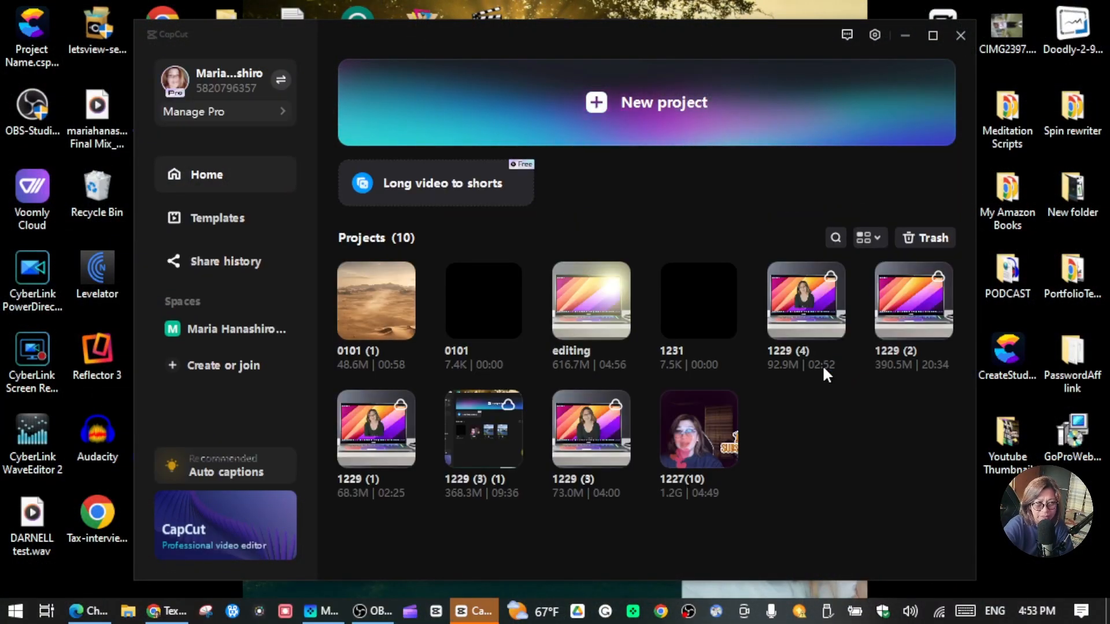
Create a new CapCut project and bring the three Gen-2 clips of the desert and soldiers onto the timeline
left_click(786, 119)
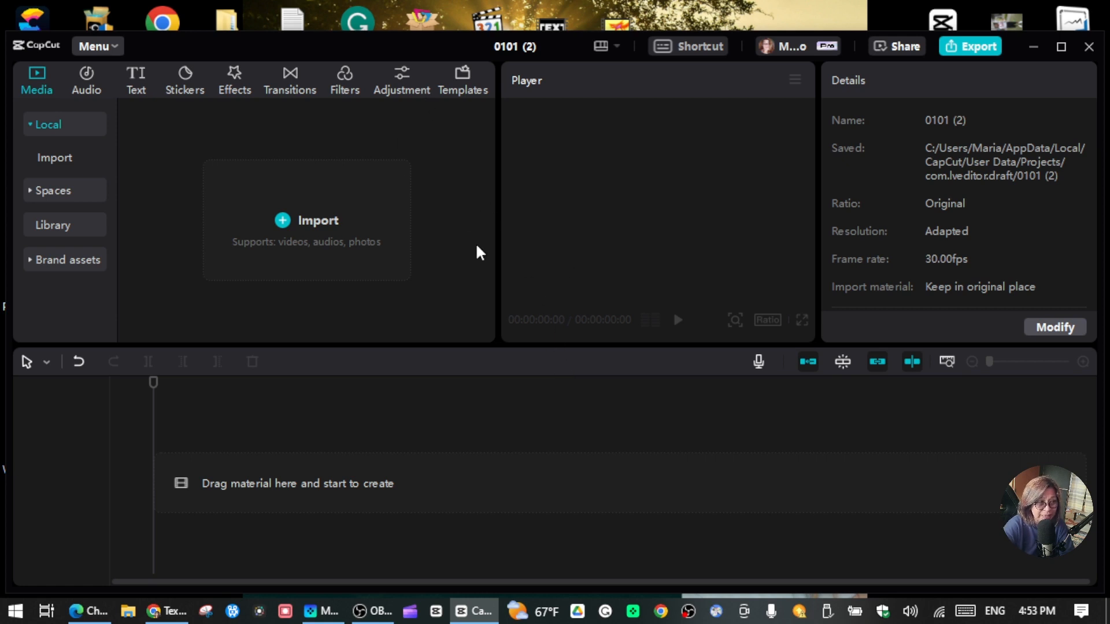
left_click(285, 226)
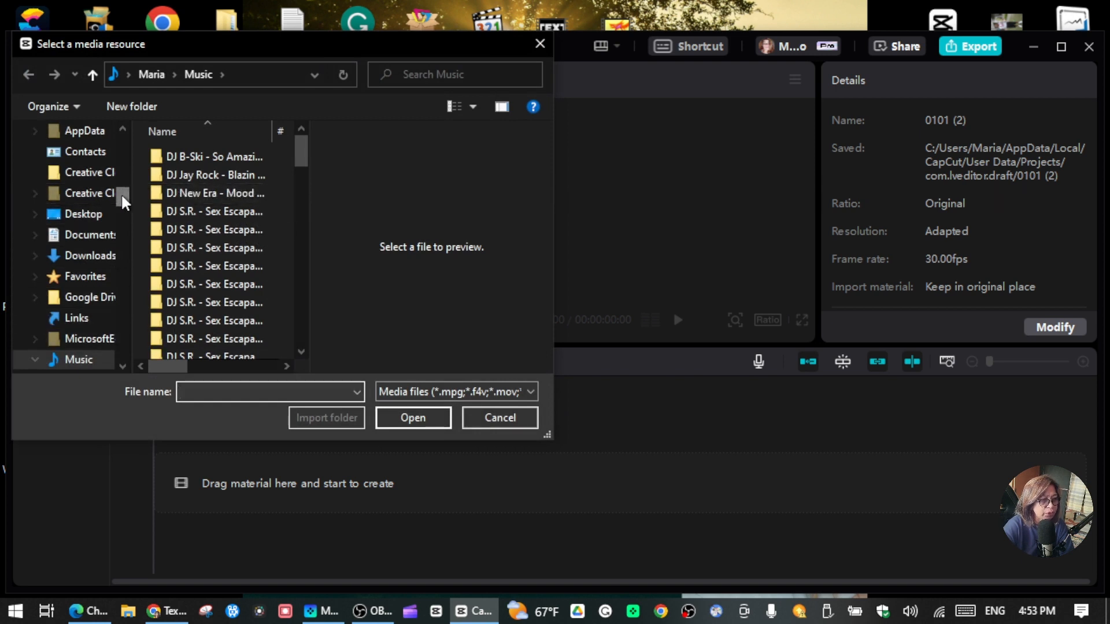
left_click_drag(124, 200, 119, 138)
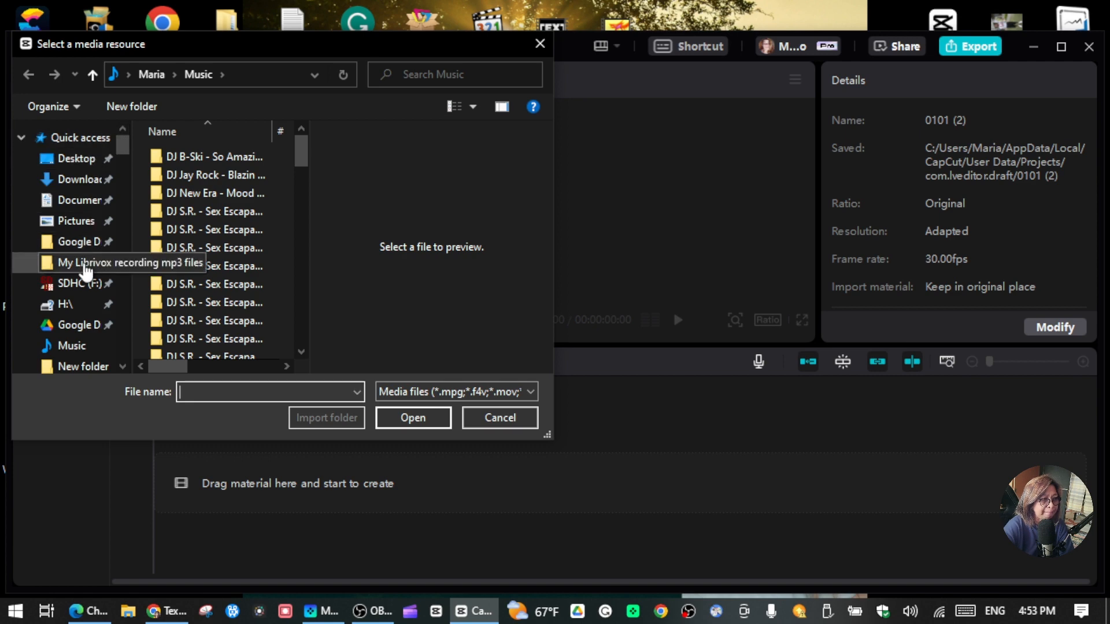
left_click(84, 366)
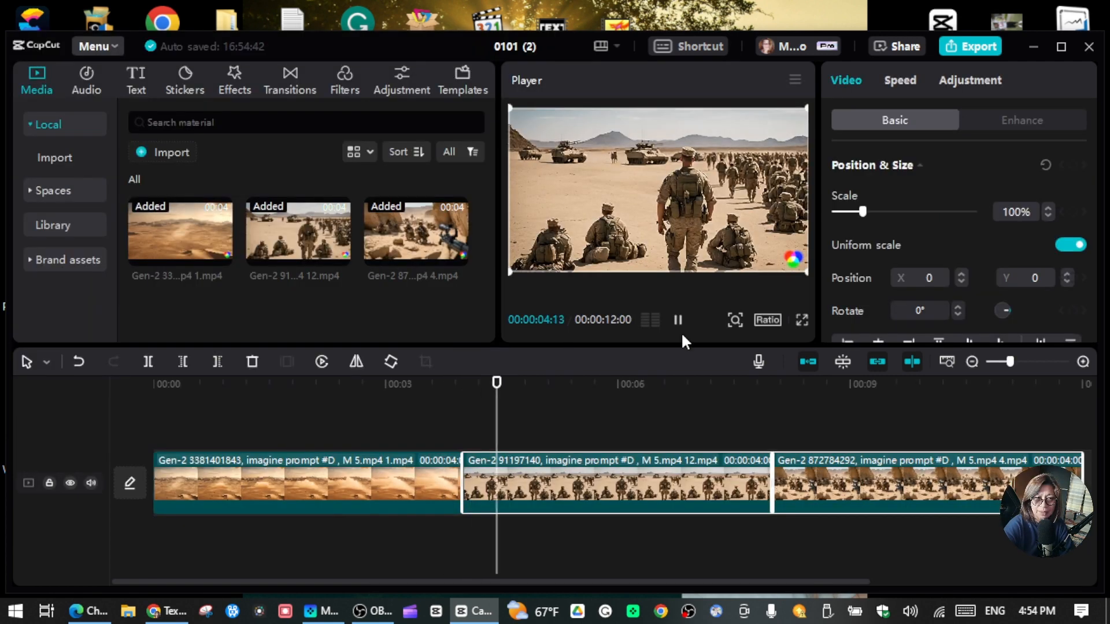
left_click(678, 320)
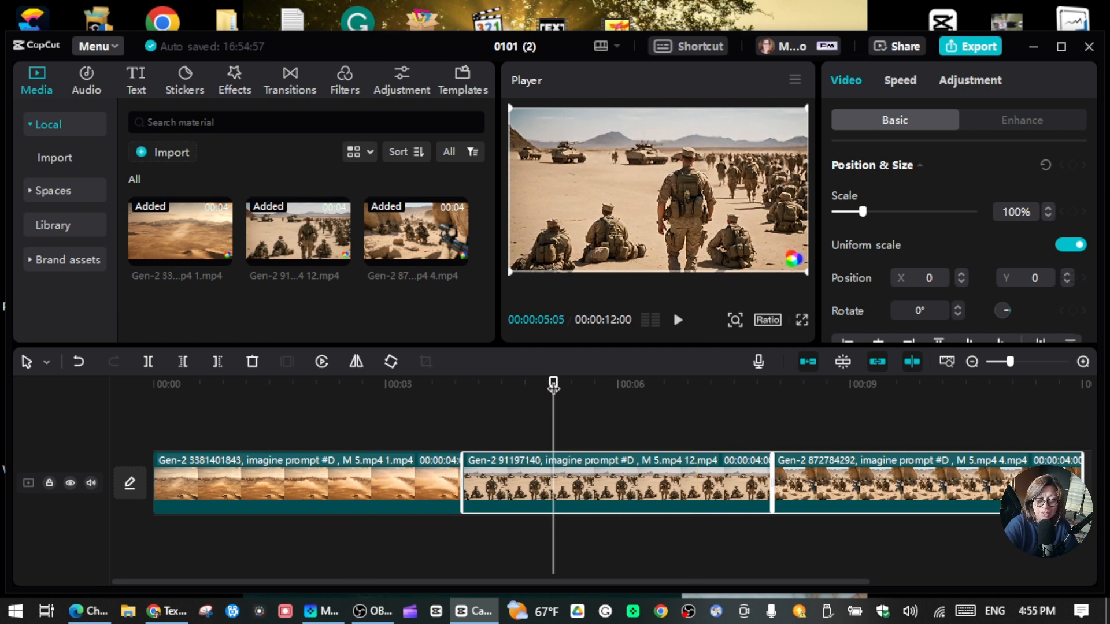
left_click(512, 404)
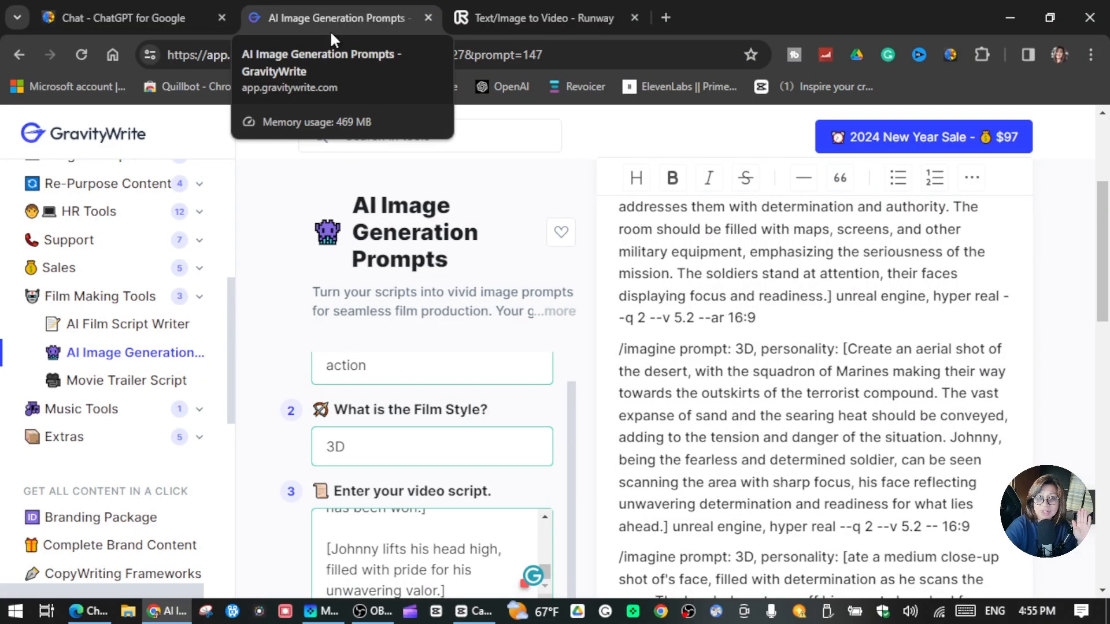
In GravityWrite, copy the image prompts from the captain's command-room medium shot through the wide shot of the gunfire
scroll(633, 225, "up", 3)
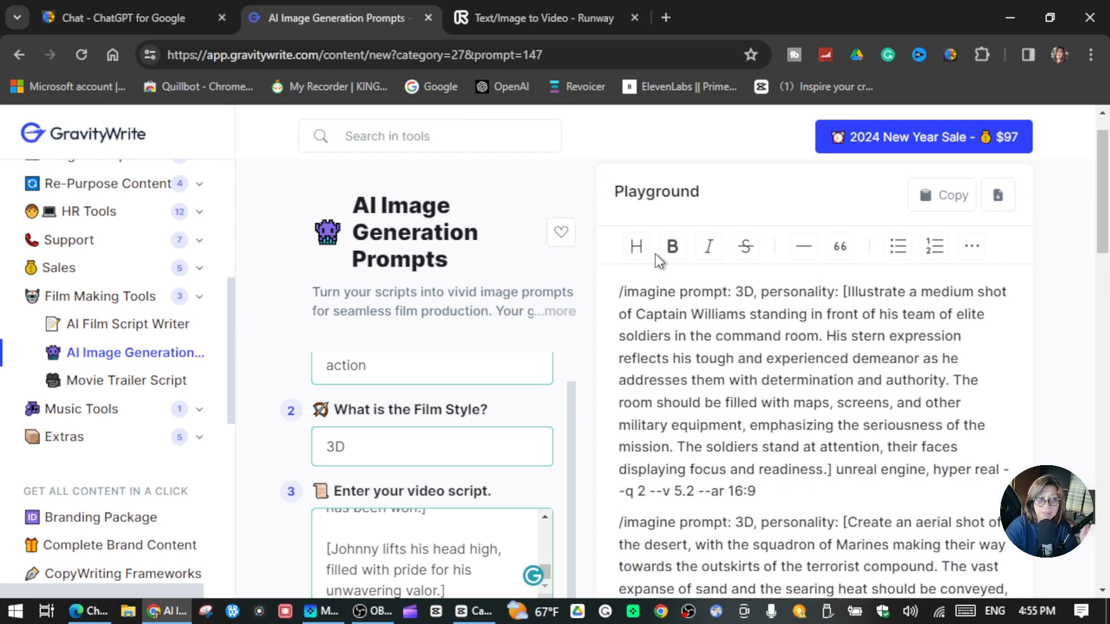
left_click_drag(618, 294, 931, 584)
right_click(512, 160)
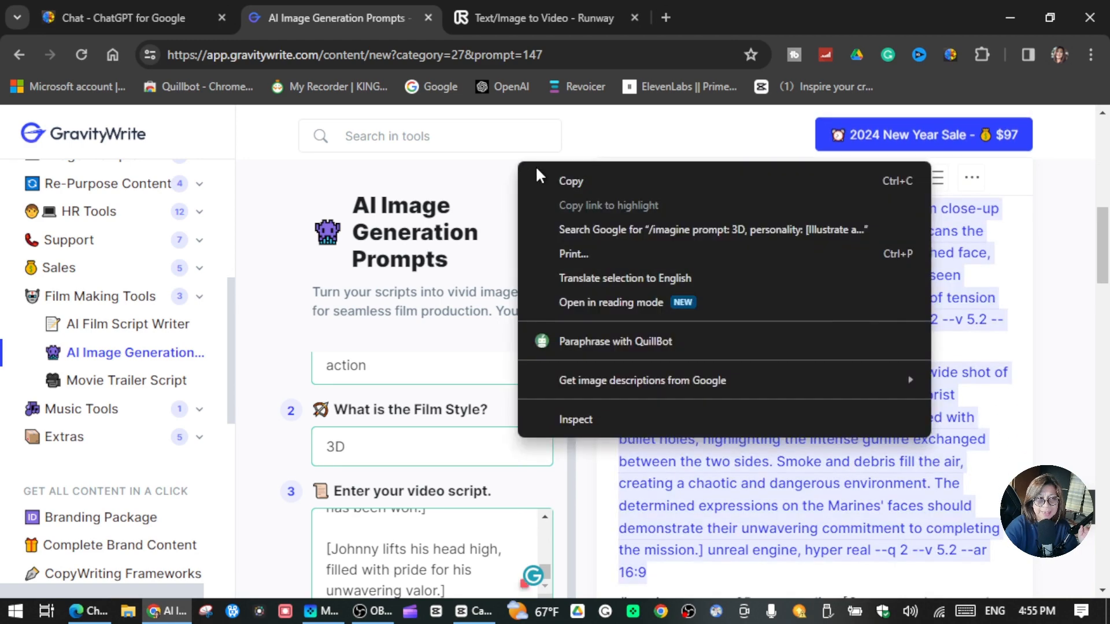
left_click(590, 176)
Switch to CapCut, add a default text and stretch it over the full 12 seconds of the three clips
left_click(475, 611)
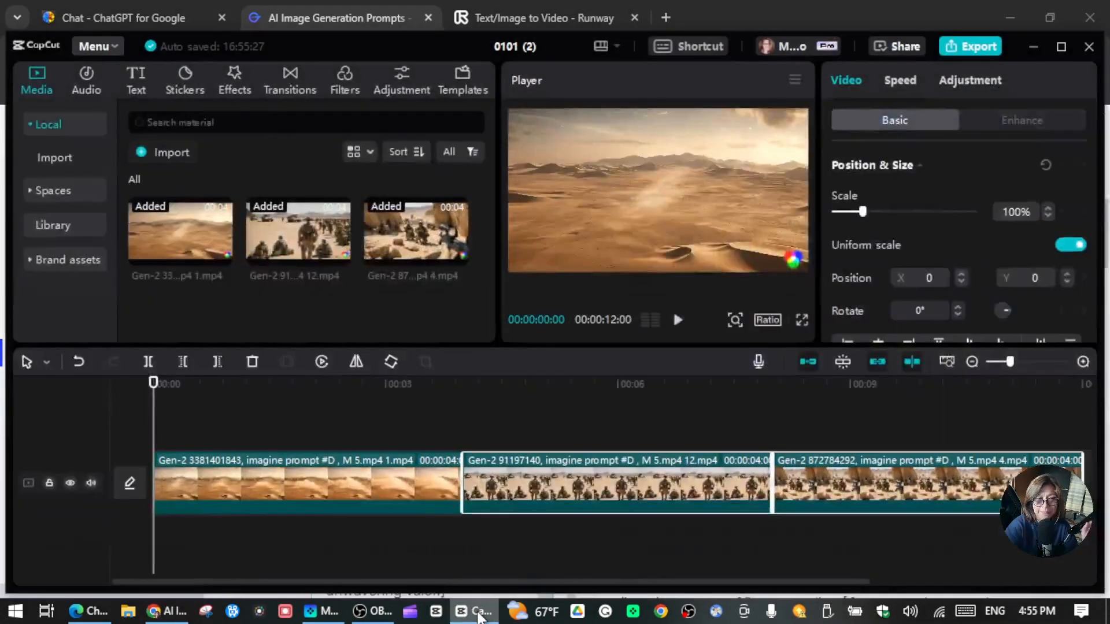
left_click(139, 87)
left_click(191, 193)
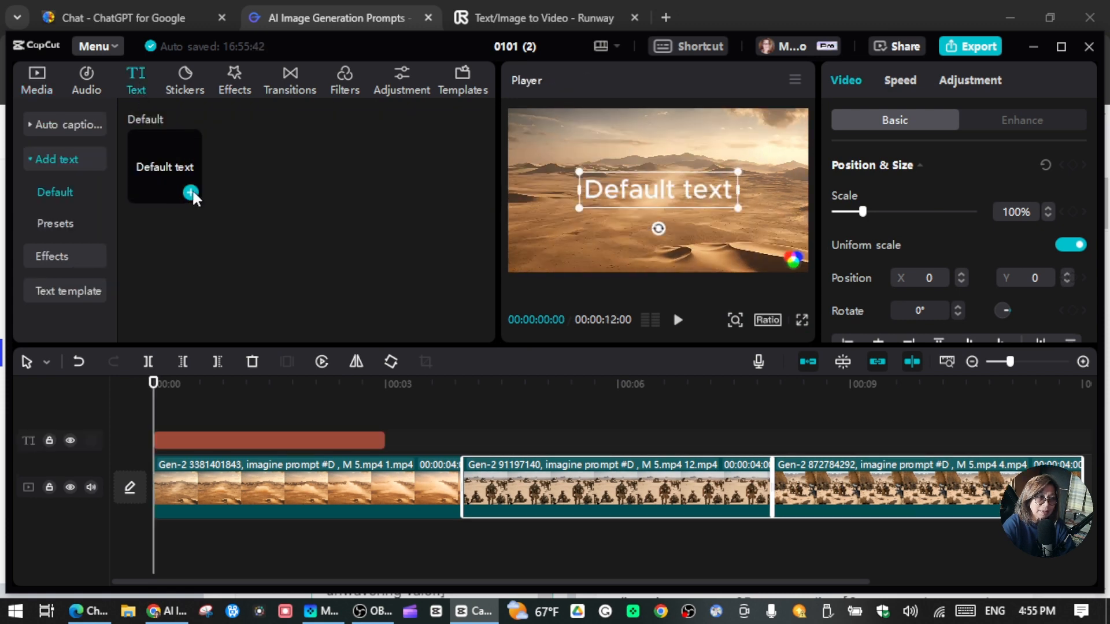
left_click(693, 195)
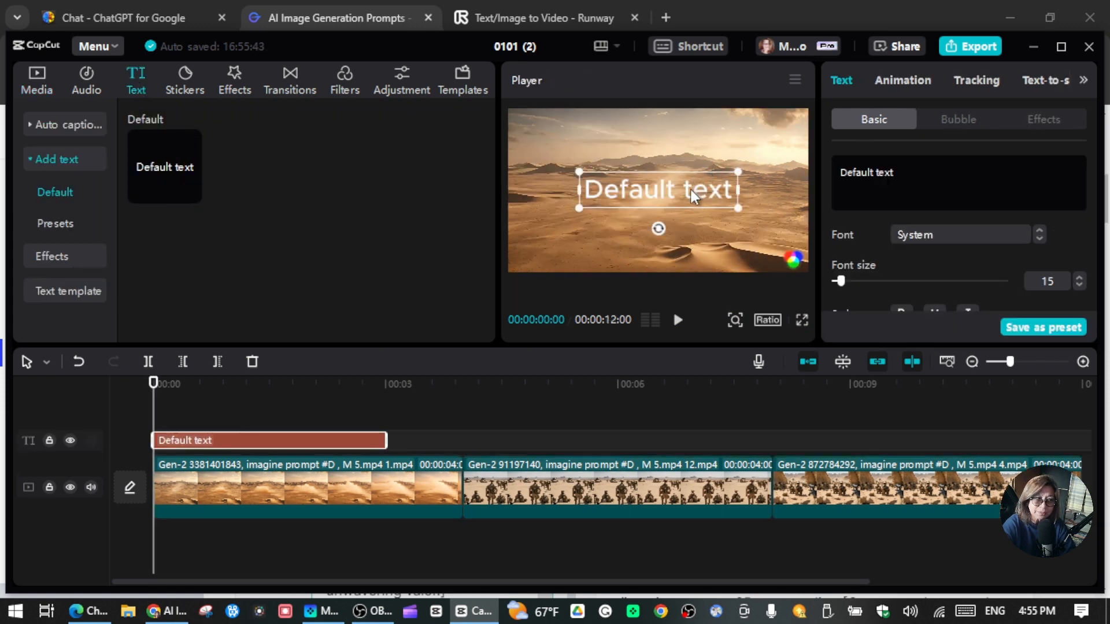
left_click_drag(385, 441, 199, 521)
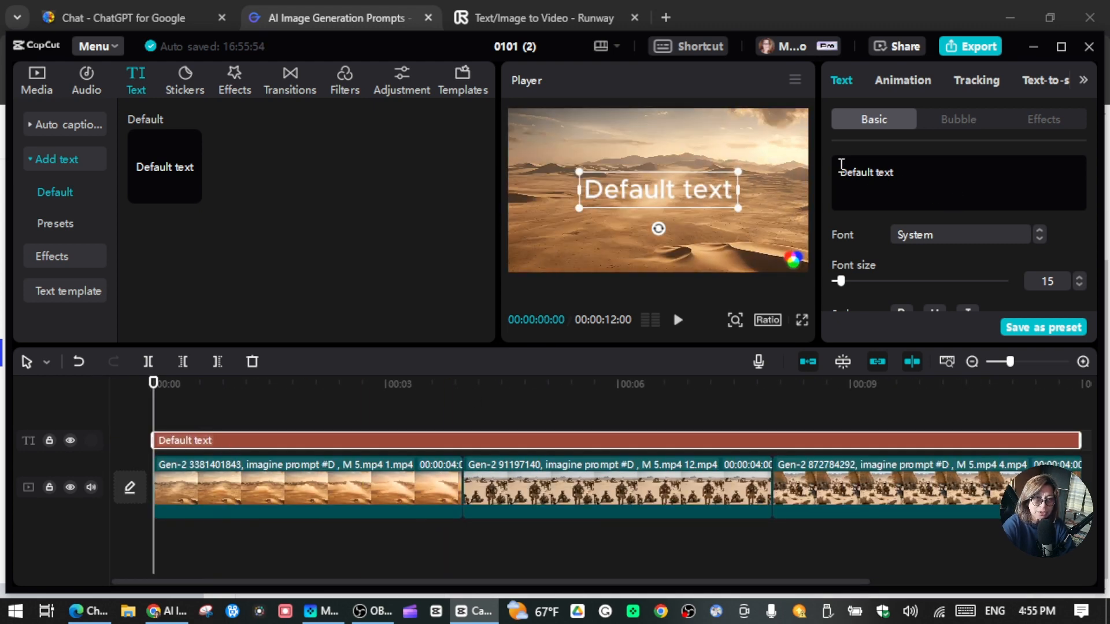
Paste the copied prompts into the text clip and delete the leftover "Default text" at the end
right_click(845, 175)
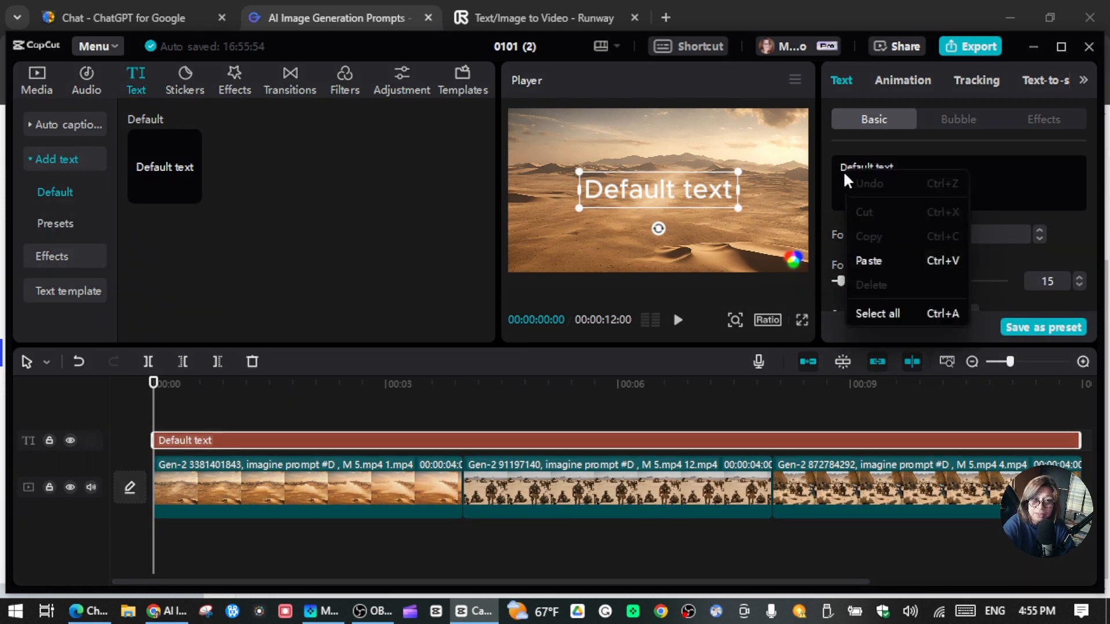
left_click(868, 260)
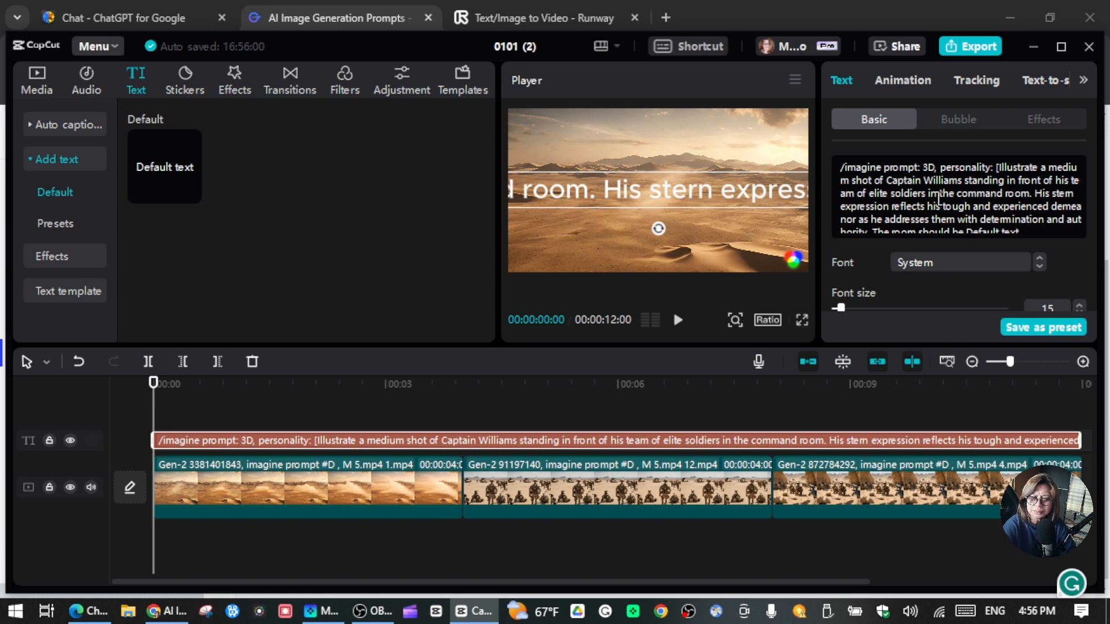
scroll(938, 200, "down", 1)
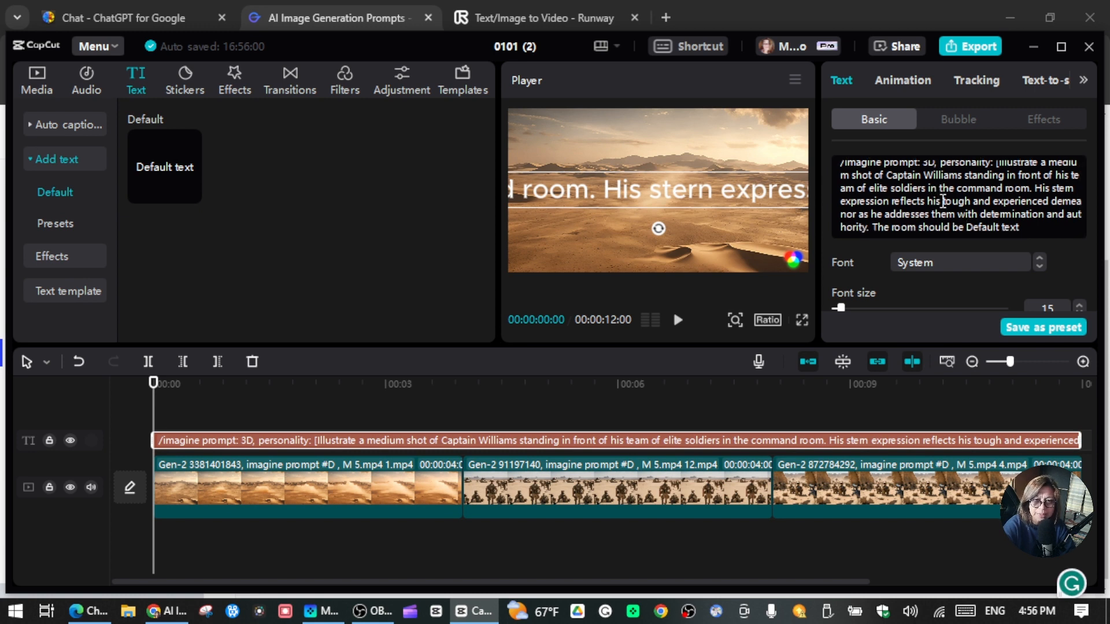
left_click(966, 226)
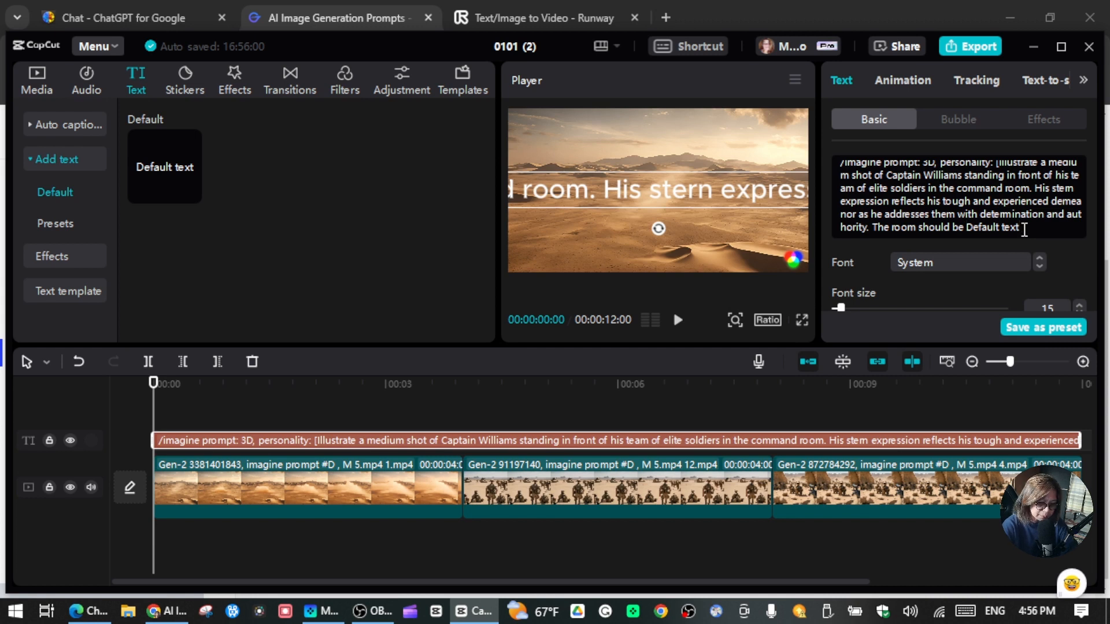
key("BackSpace")
key("BackSpace")
key("BackSpace")
key("BackSpace")
key("BackSpace")
key("BackSpace")
key("BackSpace")
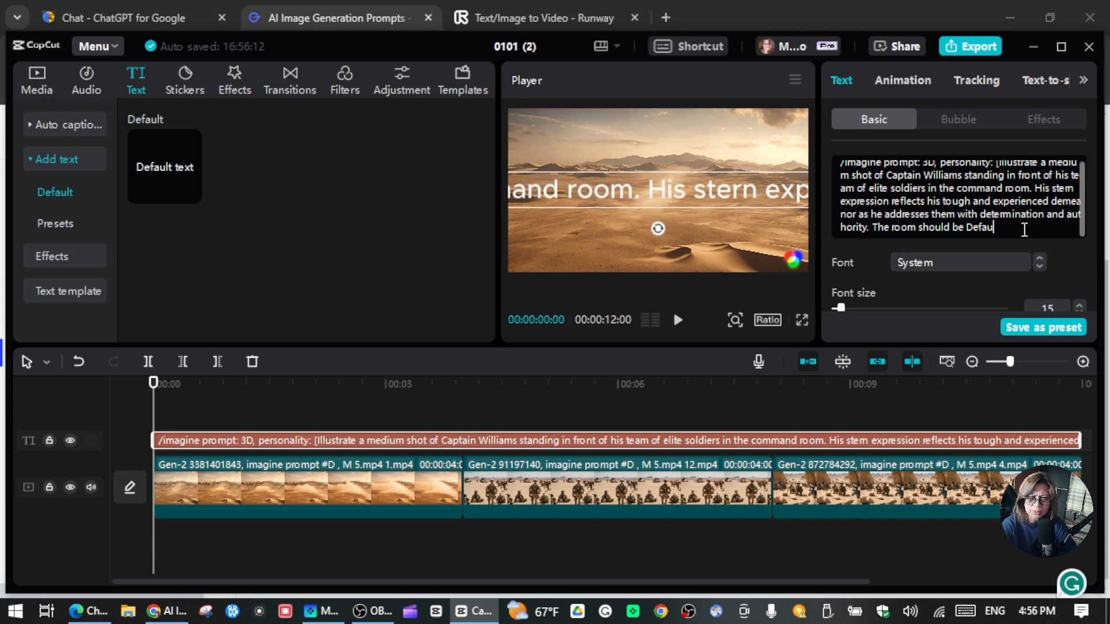
key("BackSpace")
key("BackSpace")
key("BackSpace")
key("BackSpace")
key("BackSpace")
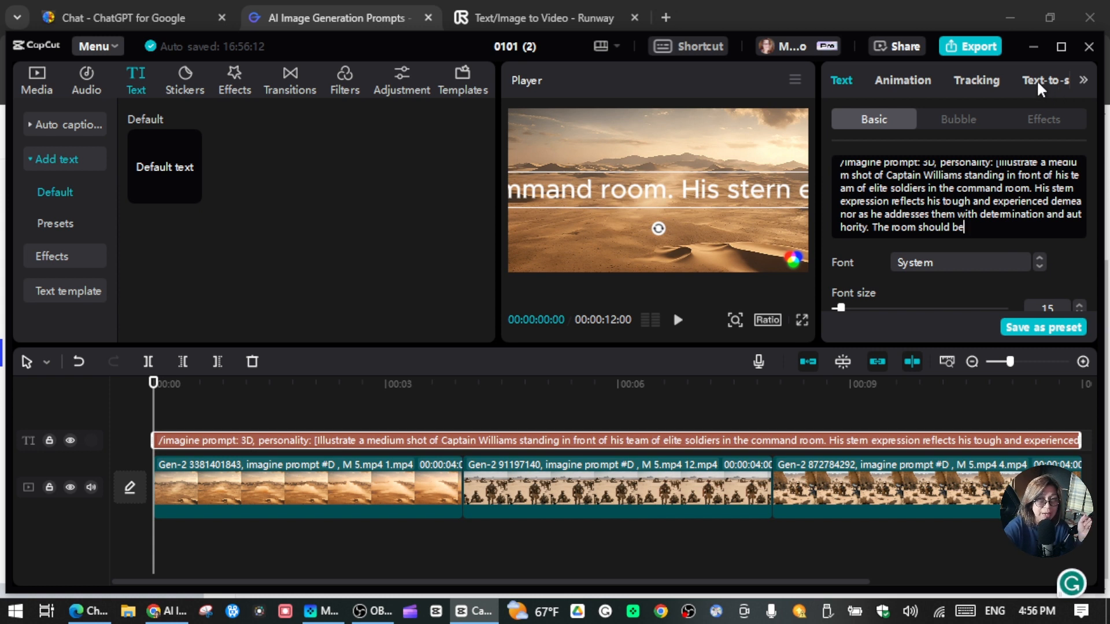
Choose the American Male text-to-speech voice for the prompt text
left_click(1083, 81)
left_click(1010, 84)
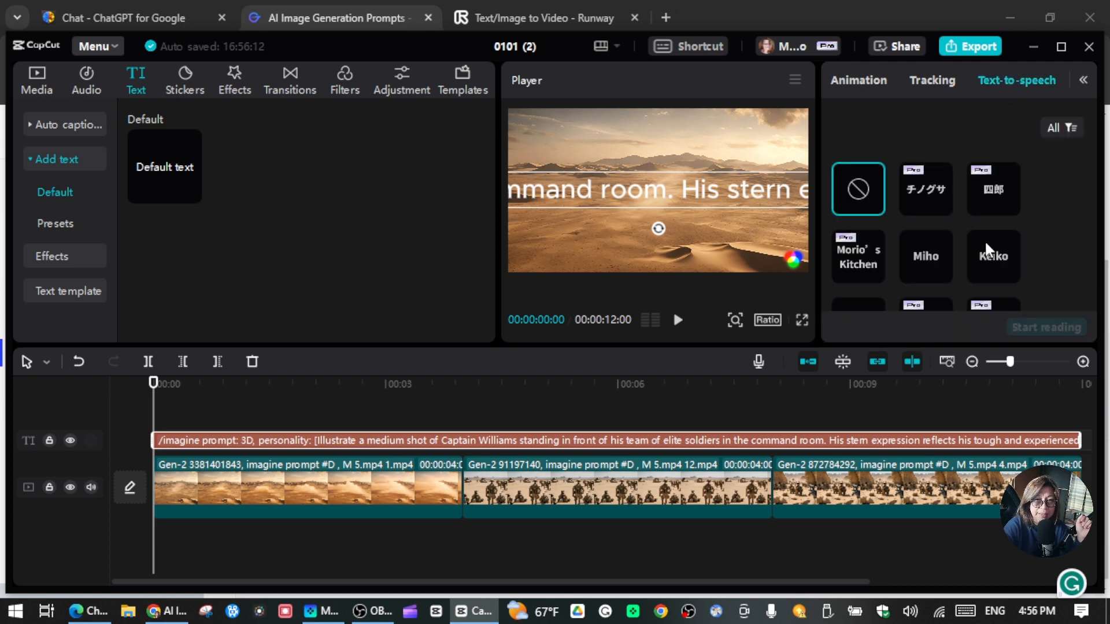
scroll(962, 204, "down", 1)
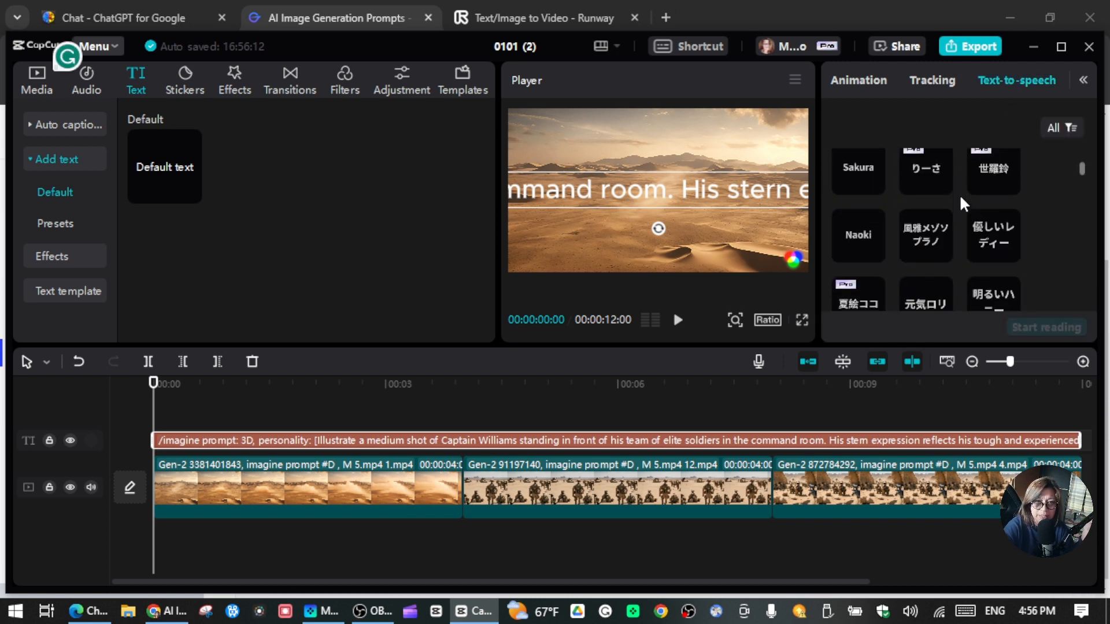
scroll(963, 204, "down", 1)
scroll(962, 203, "down", 2)
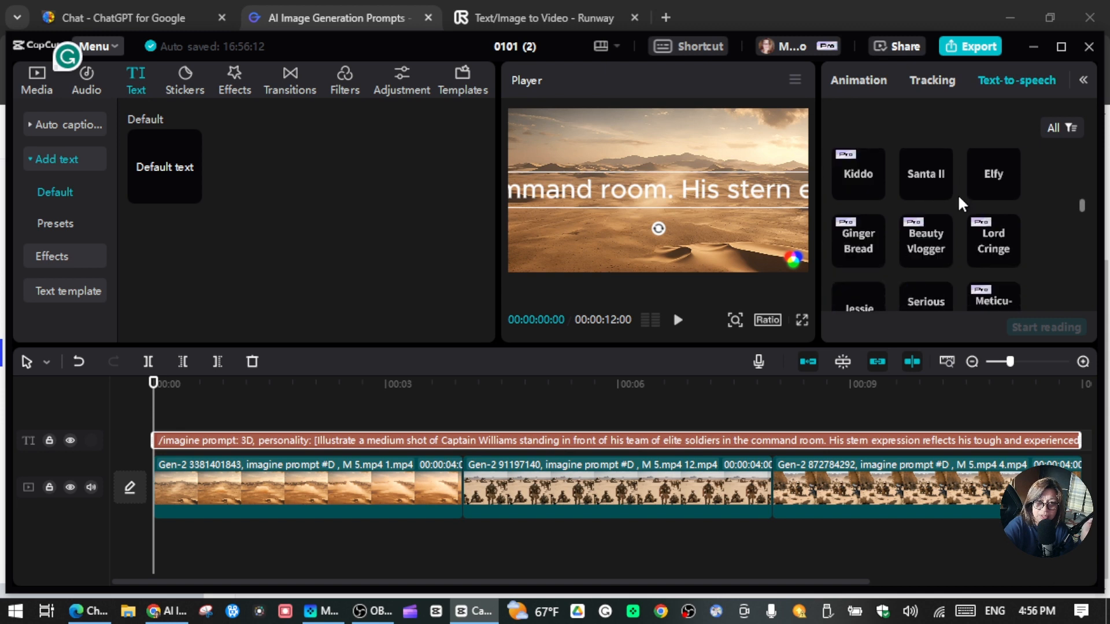
scroll(961, 204, "down", 2)
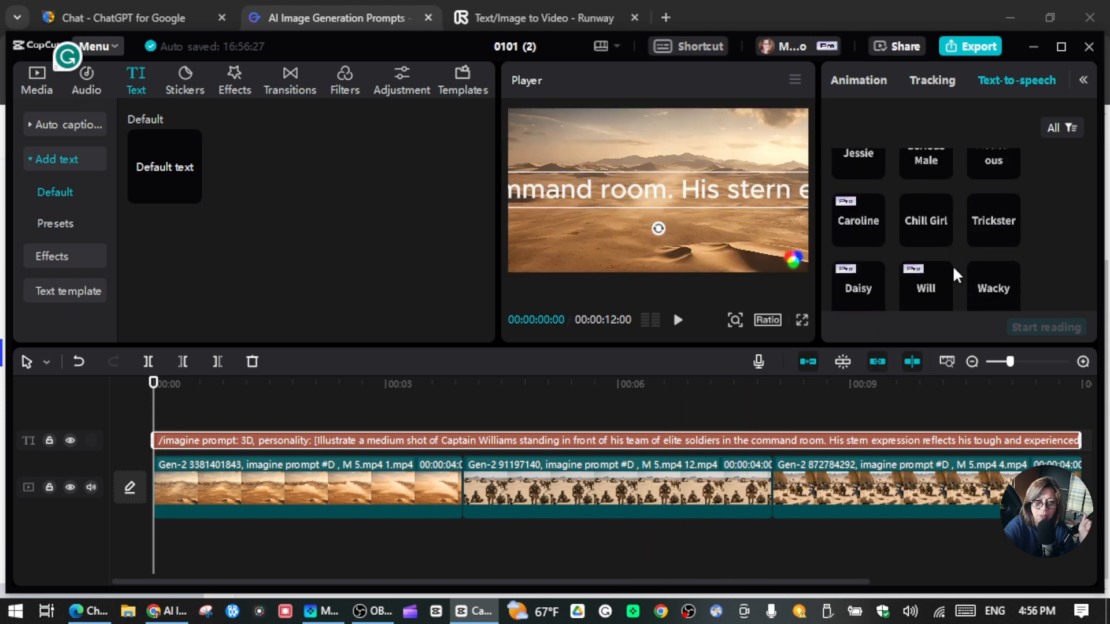
scroll(943, 214, "down", 5)
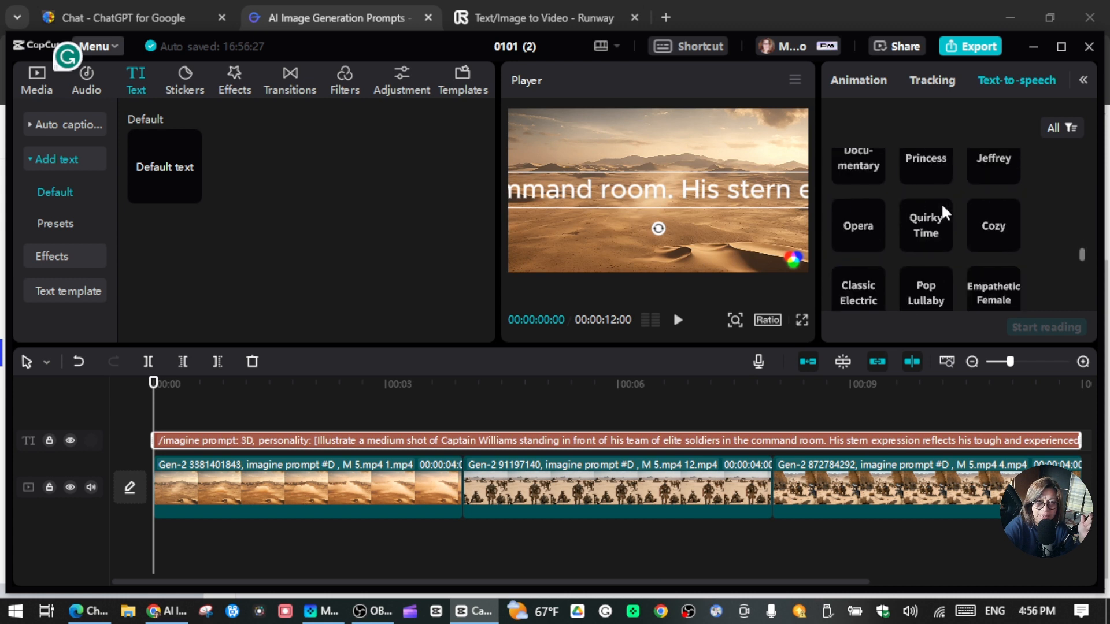
scroll(944, 214, "down", 8)
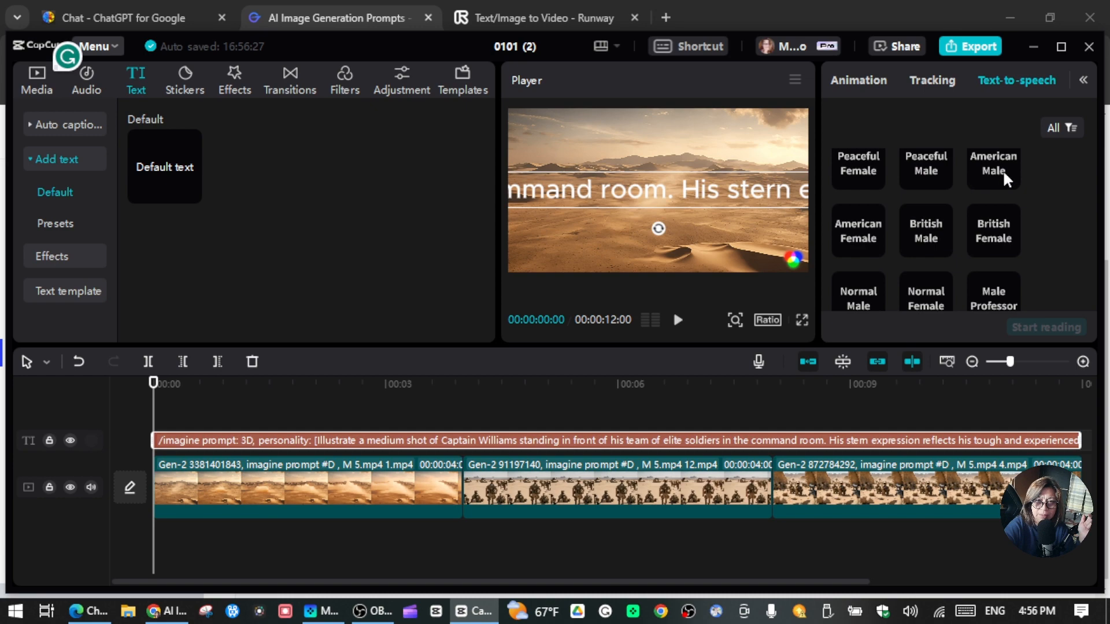
left_click(1003, 170)
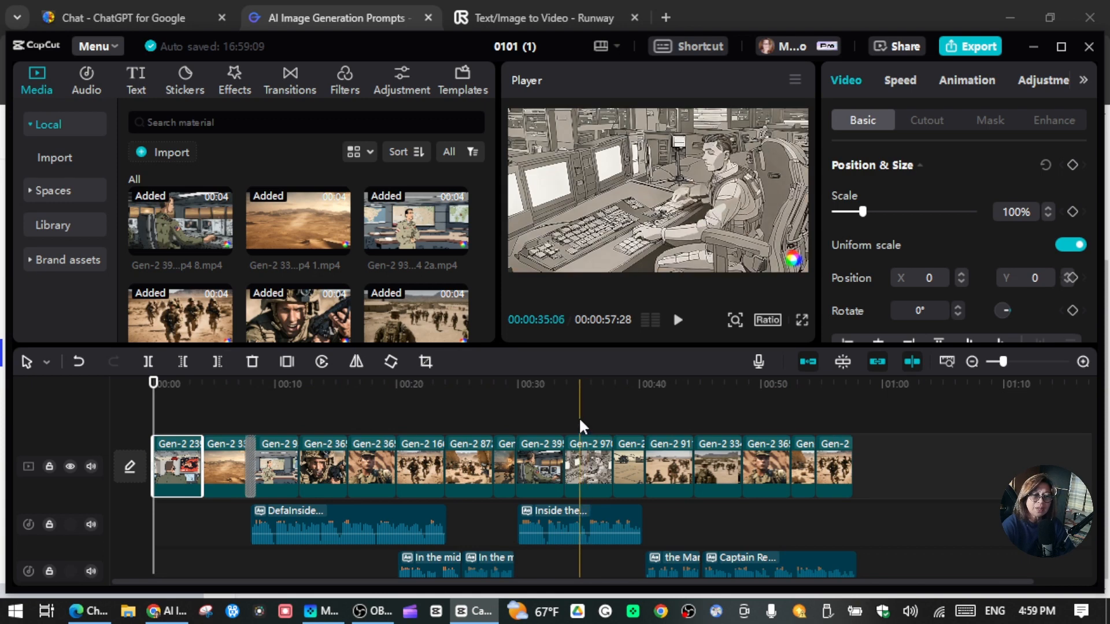
Look over the video, voice and music tracks of the 0101 (1) project and play the film full screen
left_click(559, 426)
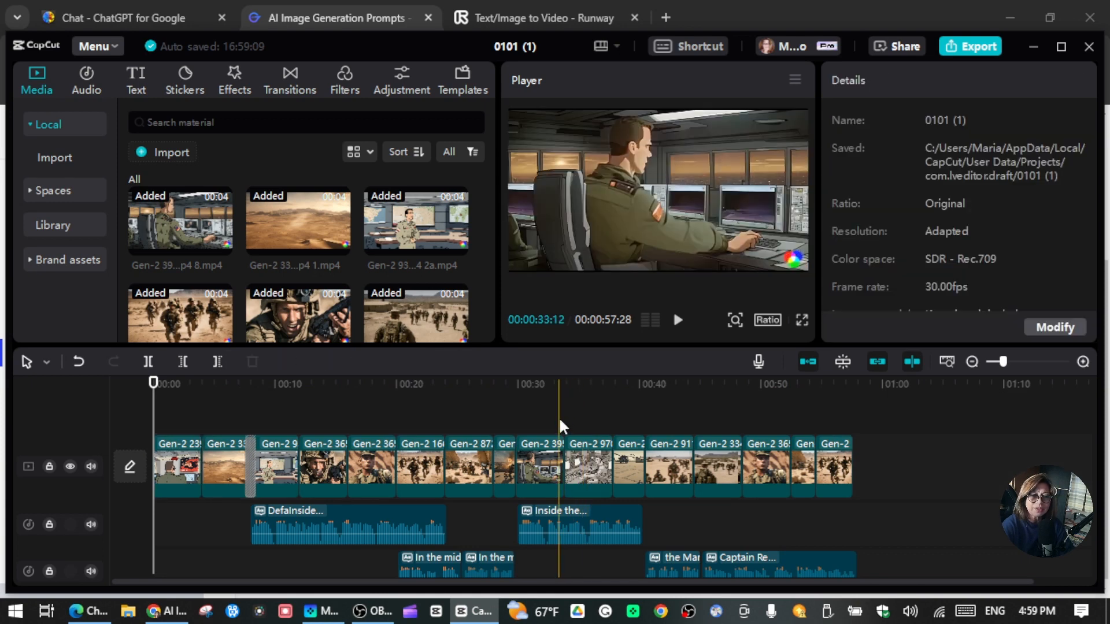
left_click_drag(559, 383, 118, 448)
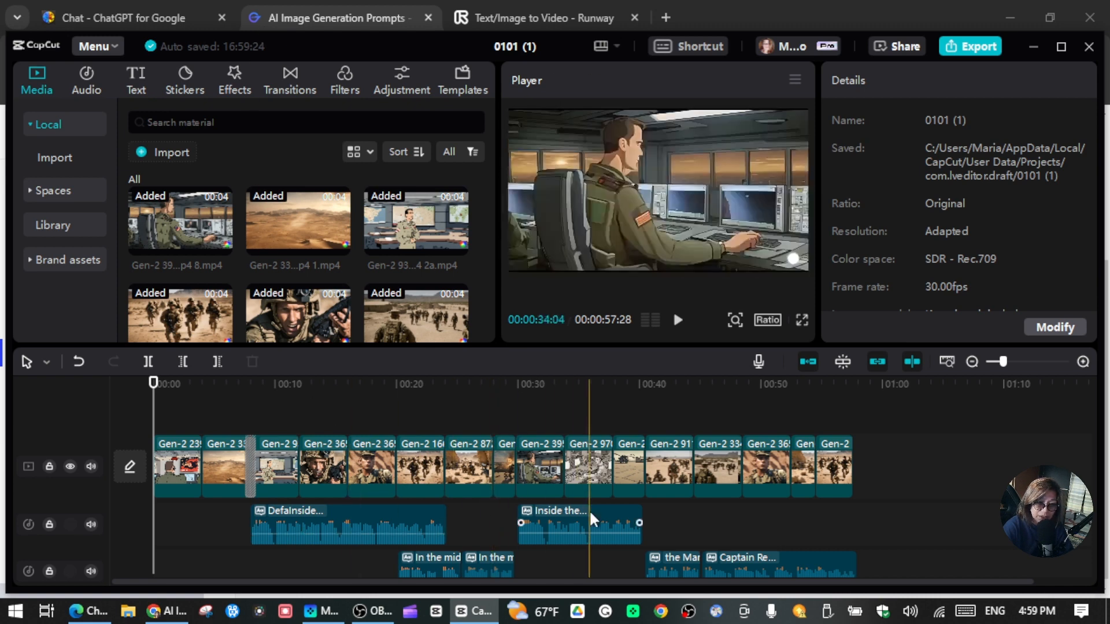
key("ctrl+v")
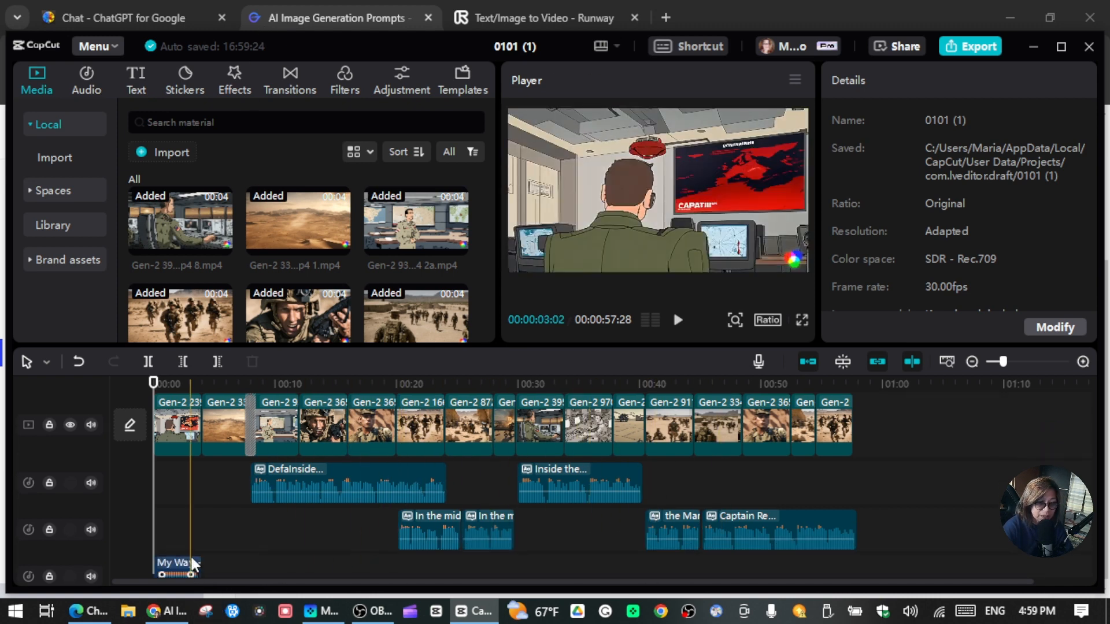
scroll(185, 561, "down", 3)
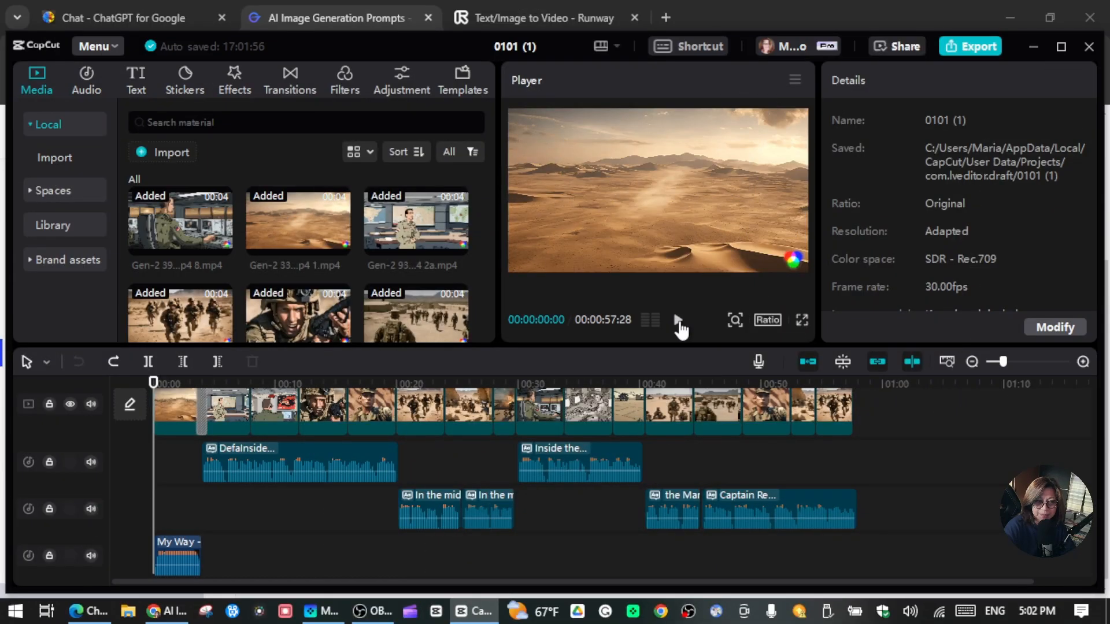
left_click(679, 322)
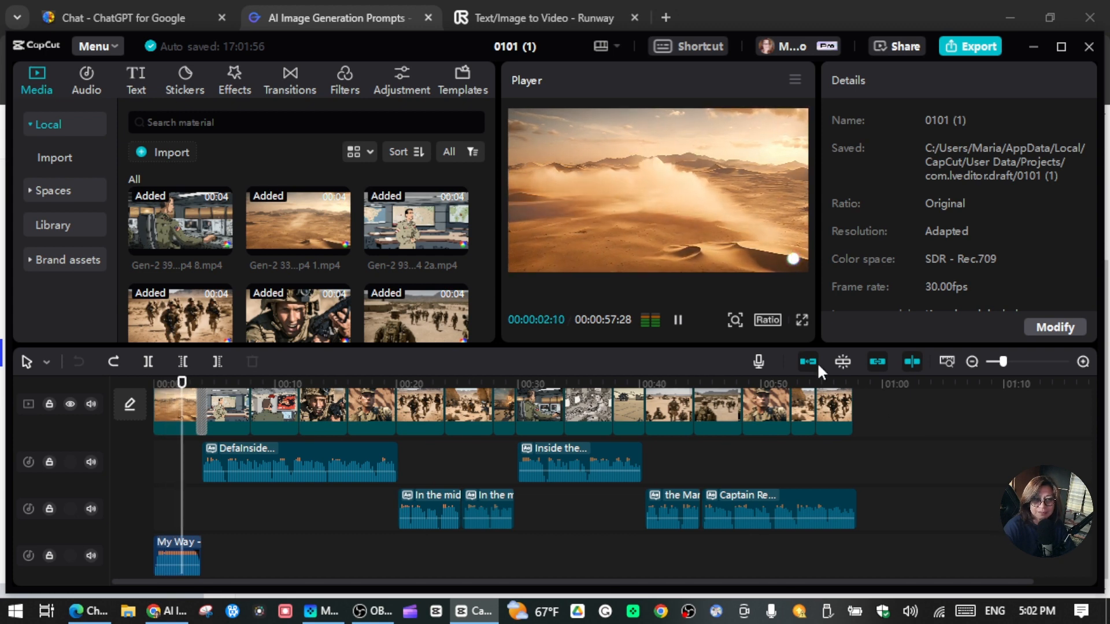
left_click(801, 320)
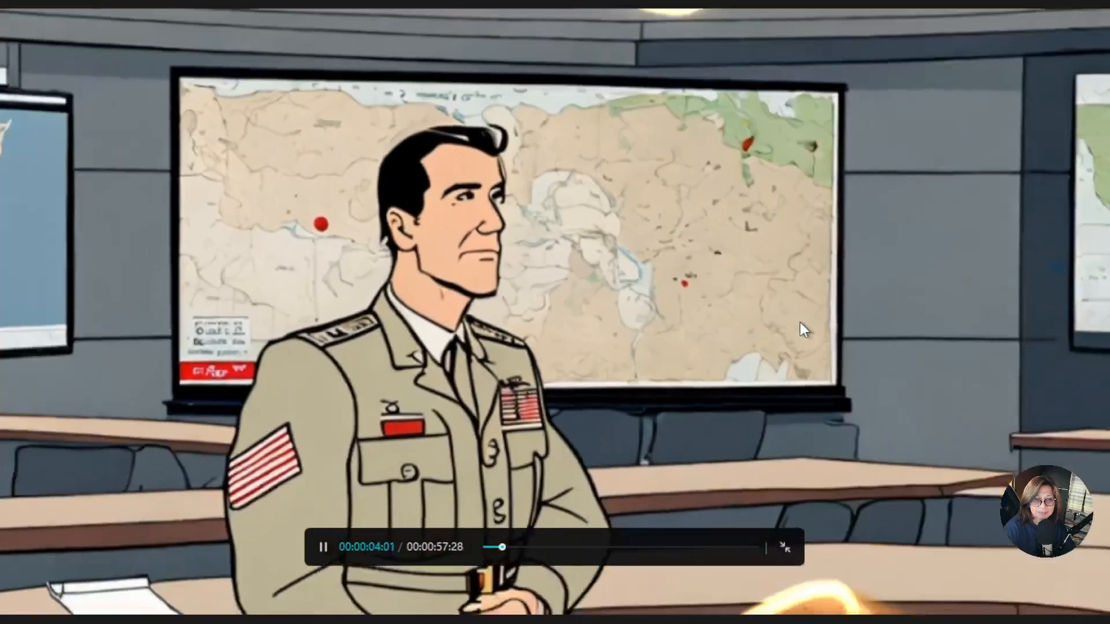